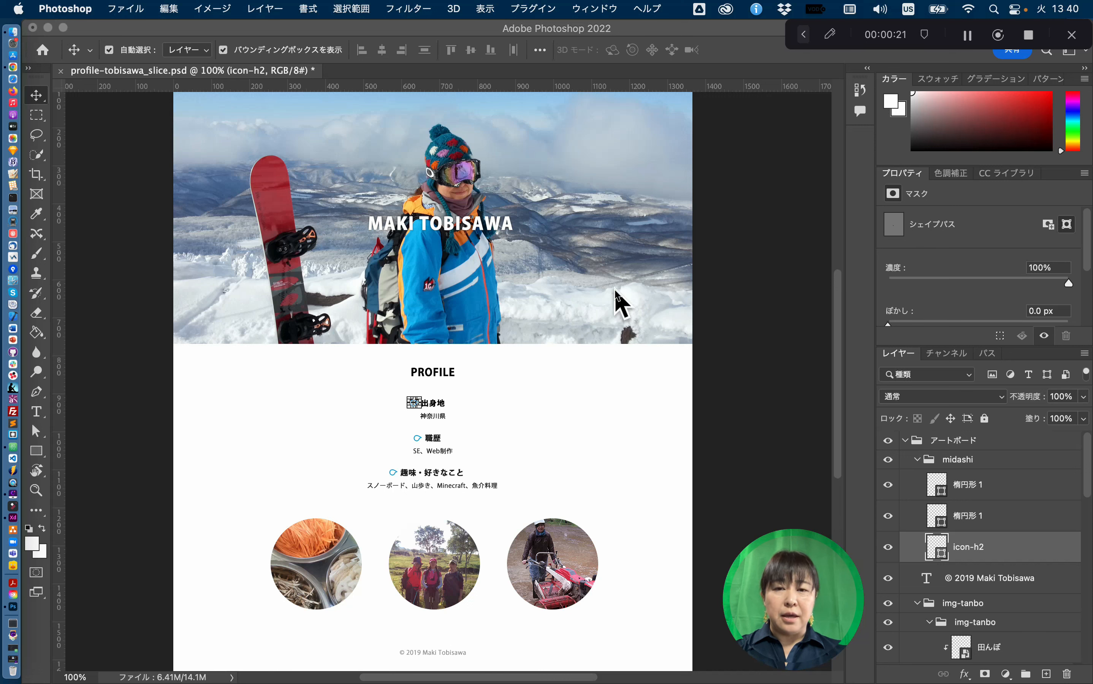
pyautogui.click(449, 232)
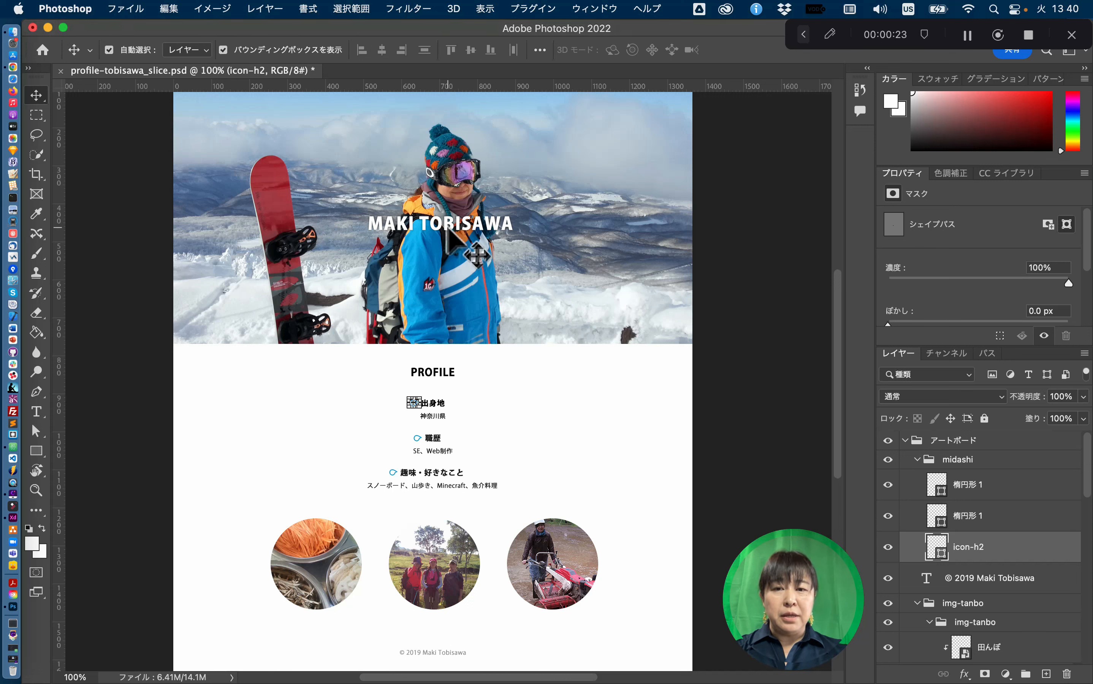
pyautogui.click(450, 232)
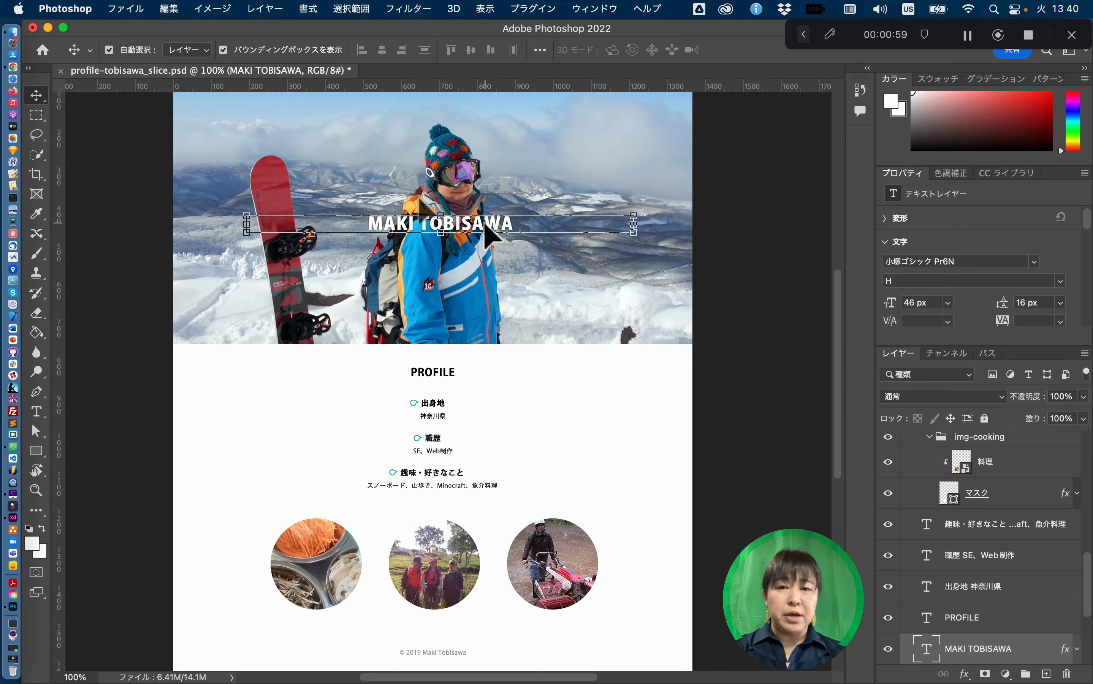
pyautogui.doubleClick(467, 224)
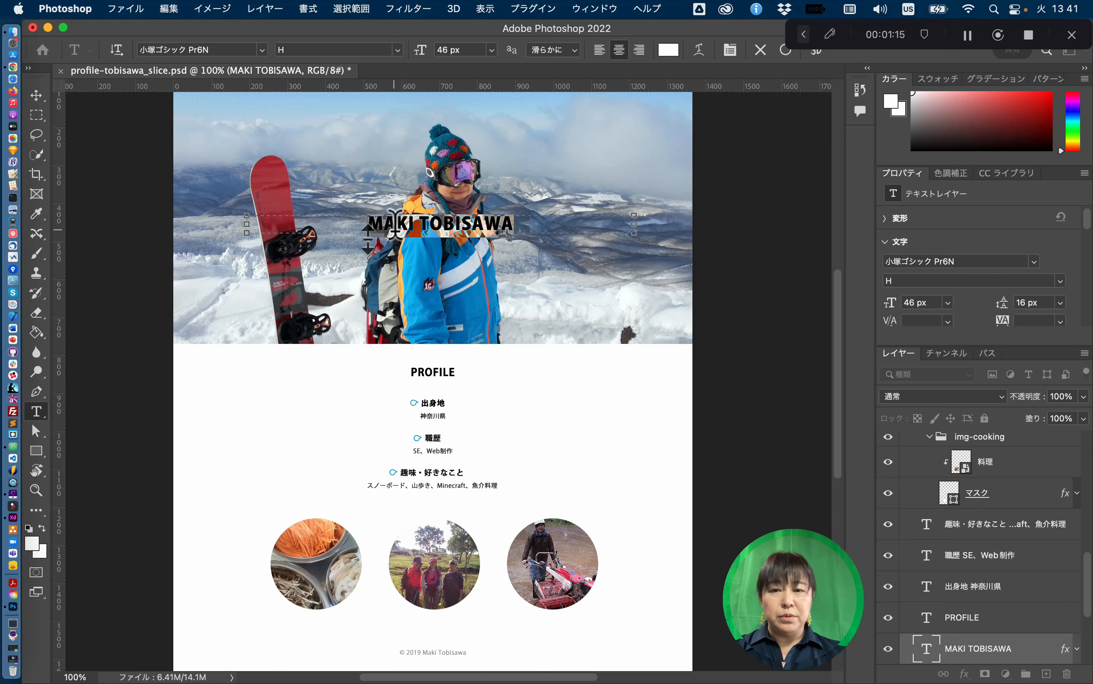
pyautogui.click(344, 226)
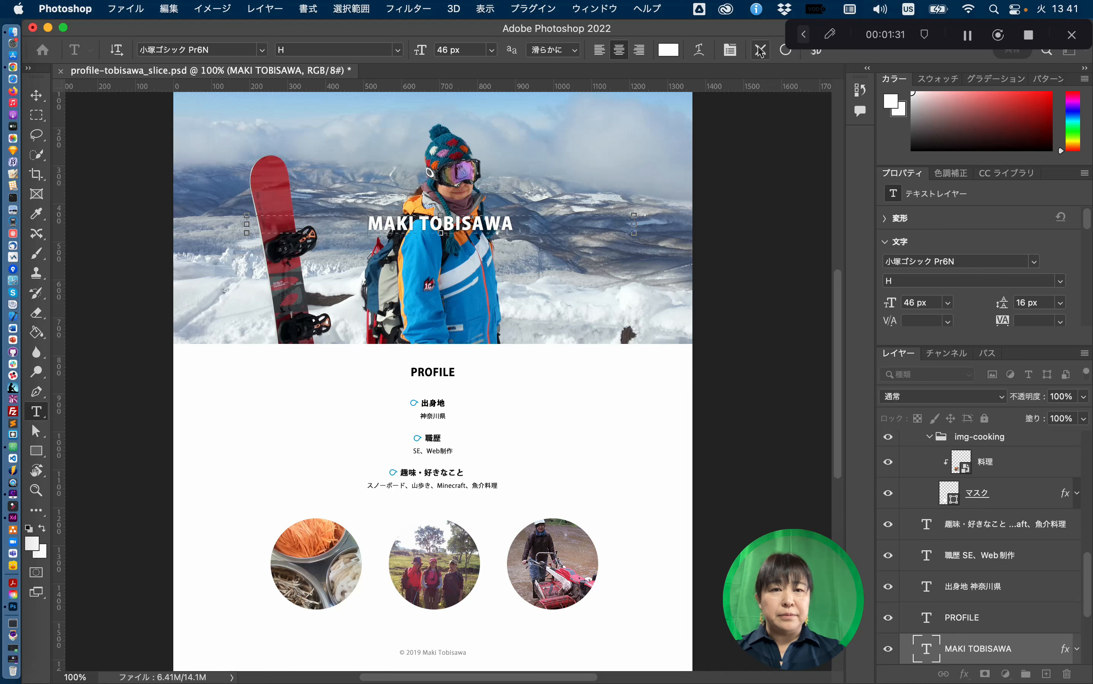
pyautogui.press('v')
# - Select the snowy photo and compare レイヤー 1 with its マスク in the Layers panel
pyautogui.click(598, 146)
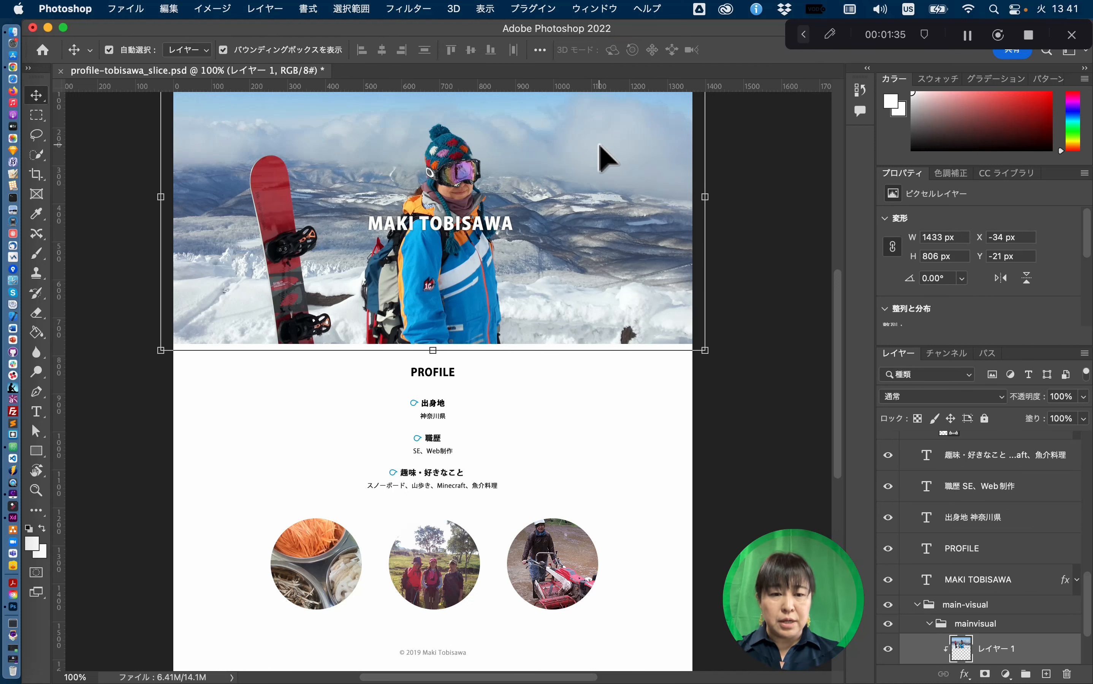
pyautogui.scroll(-1, 1024, 561)
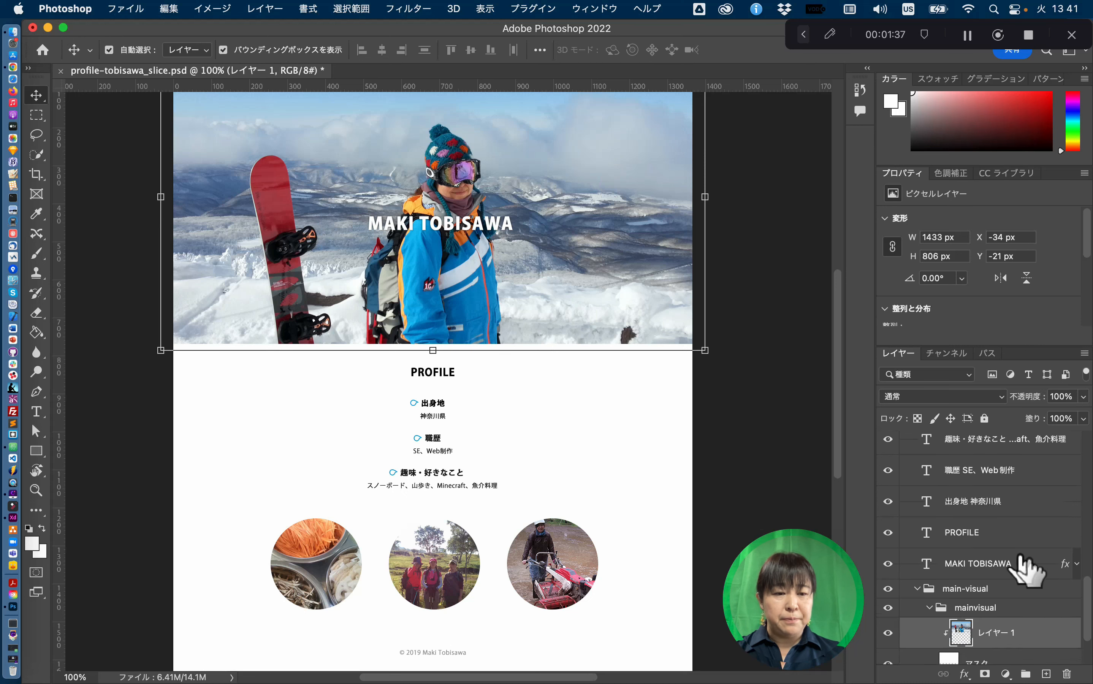
pyautogui.scroll(-3, 1020, 557)
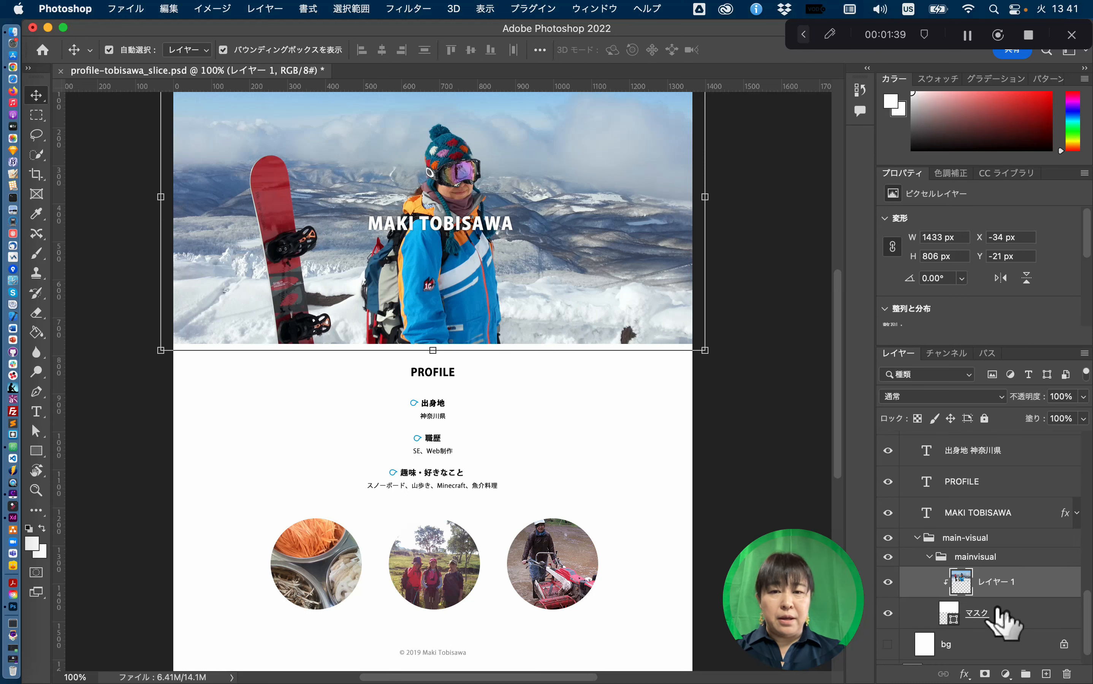
pyautogui.click(1005, 616)
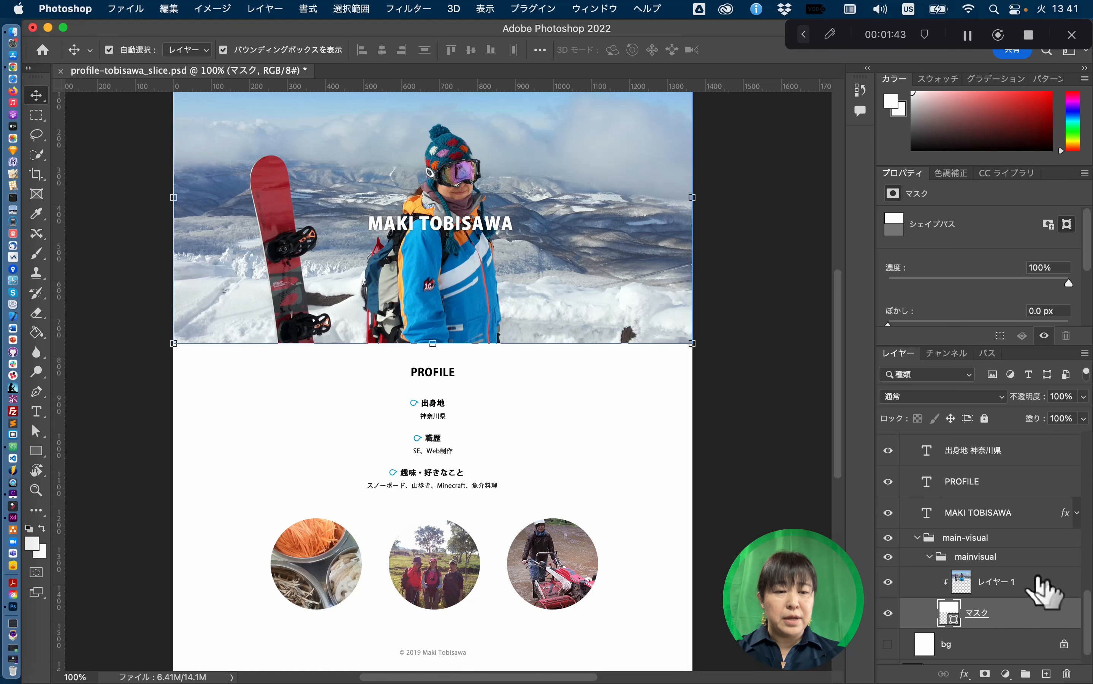
pyautogui.click(1037, 579)
pyautogui.click(1025, 613)
pyautogui.click(1025, 582)
pyautogui.click(1011, 618)
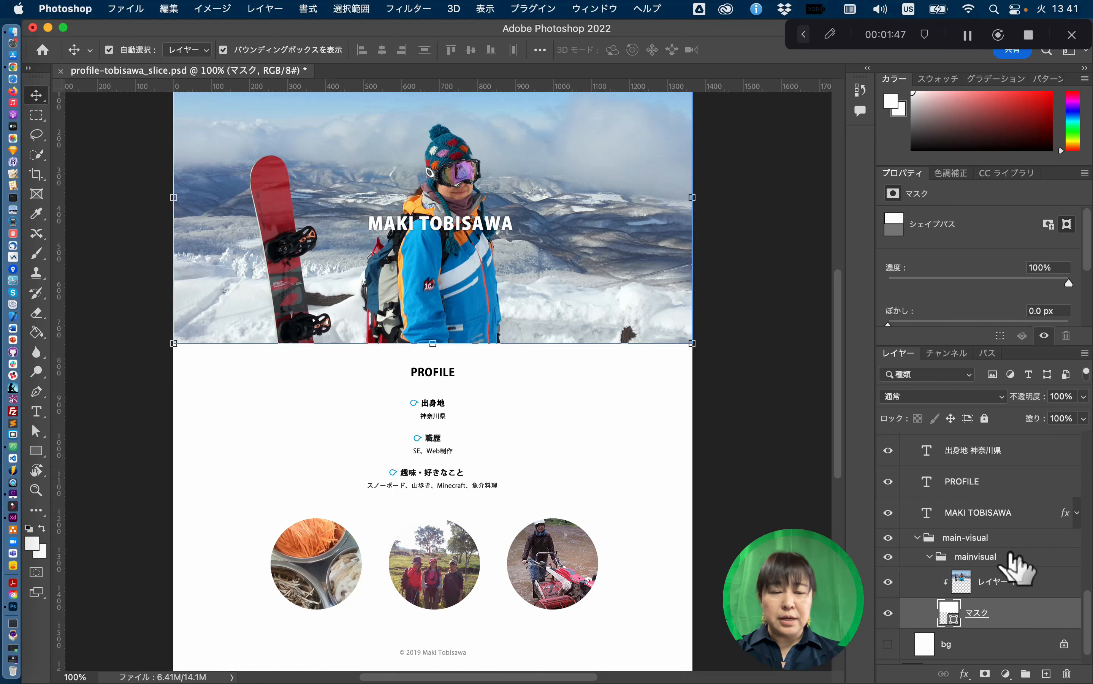
# - Select and collapse the mainvisual group, briefly hiding and re-showing it
pyautogui.click(1009, 555)
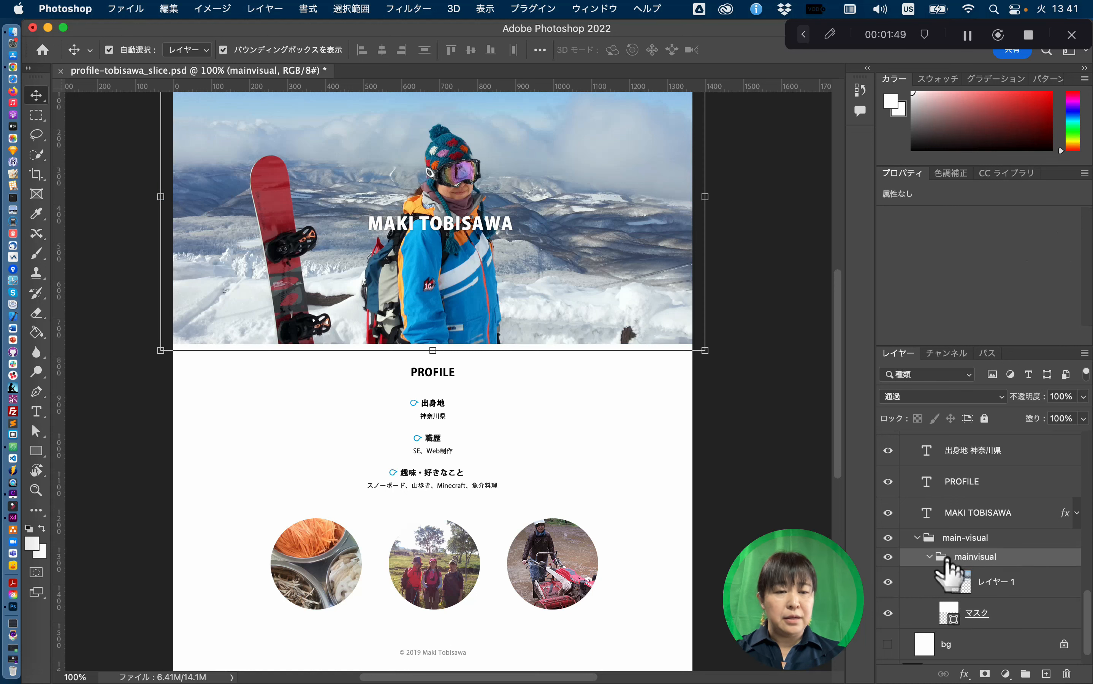
pyautogui.click(930, 557)
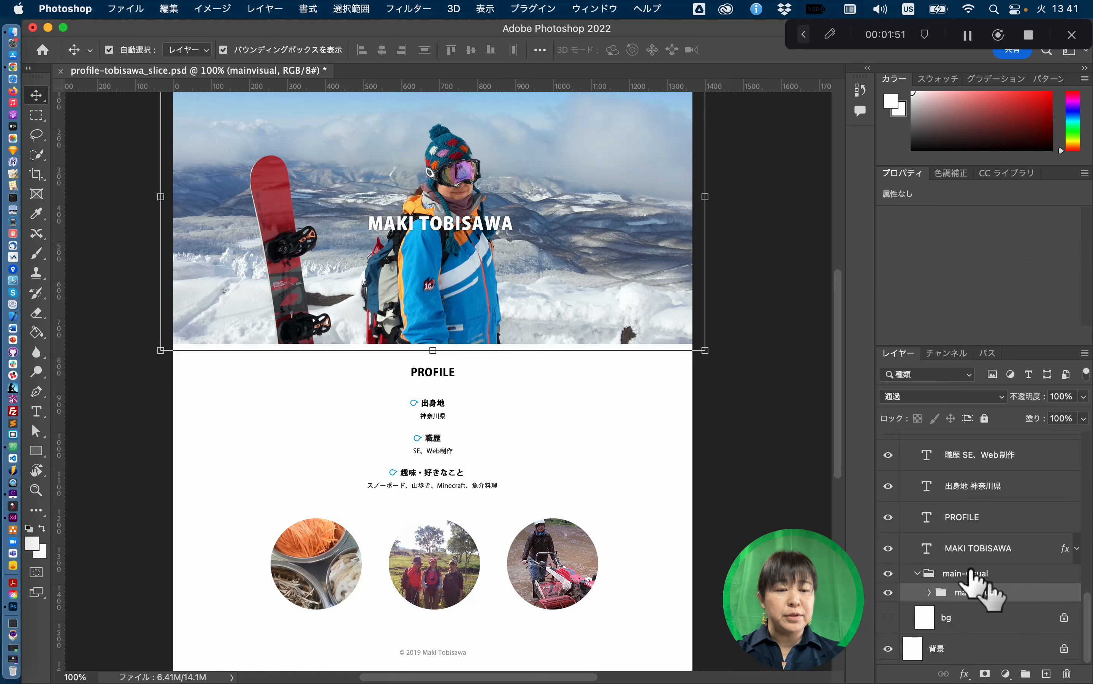
pyautogui.click(888, 593)
pyautogui.click(889, 593)
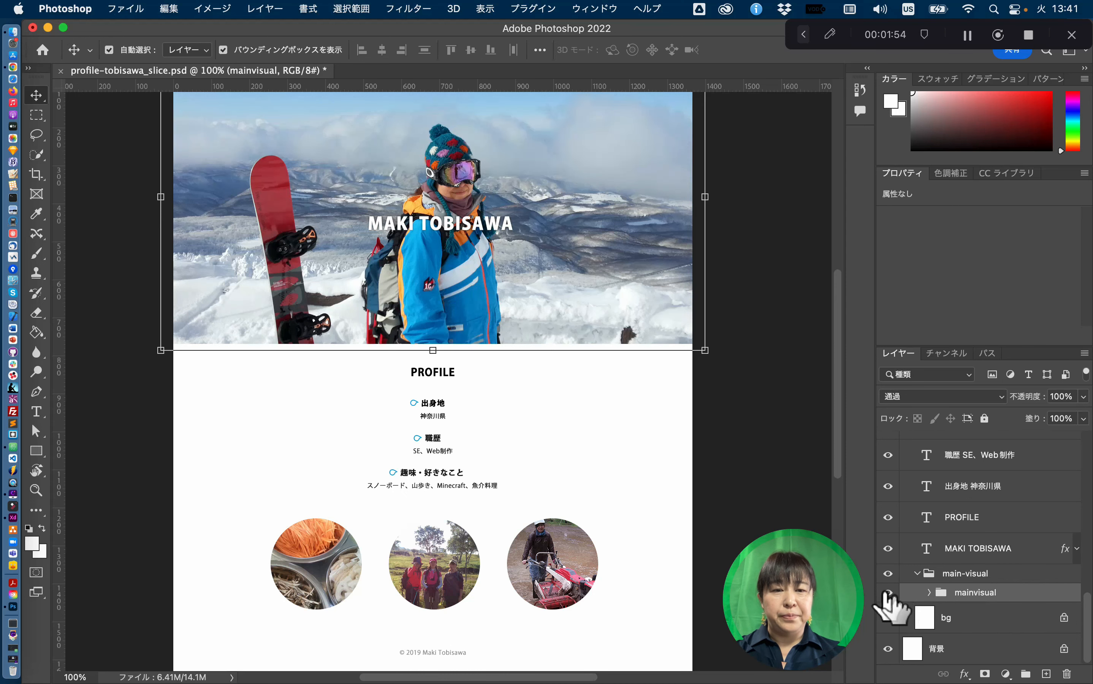
# - Export the mainvisual group as a 1366×768 JPG at quality 5, after trying quality 7 at 200% preview
pyautogui.rightClick(1029, 591)
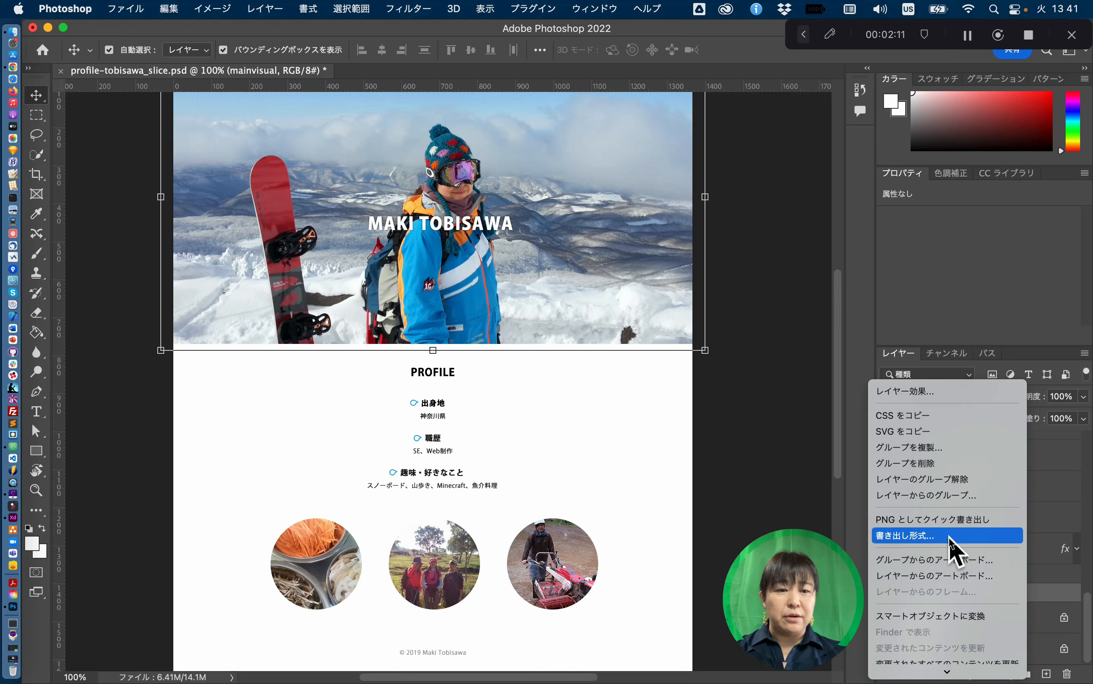
pyautogui.click(949, 537)
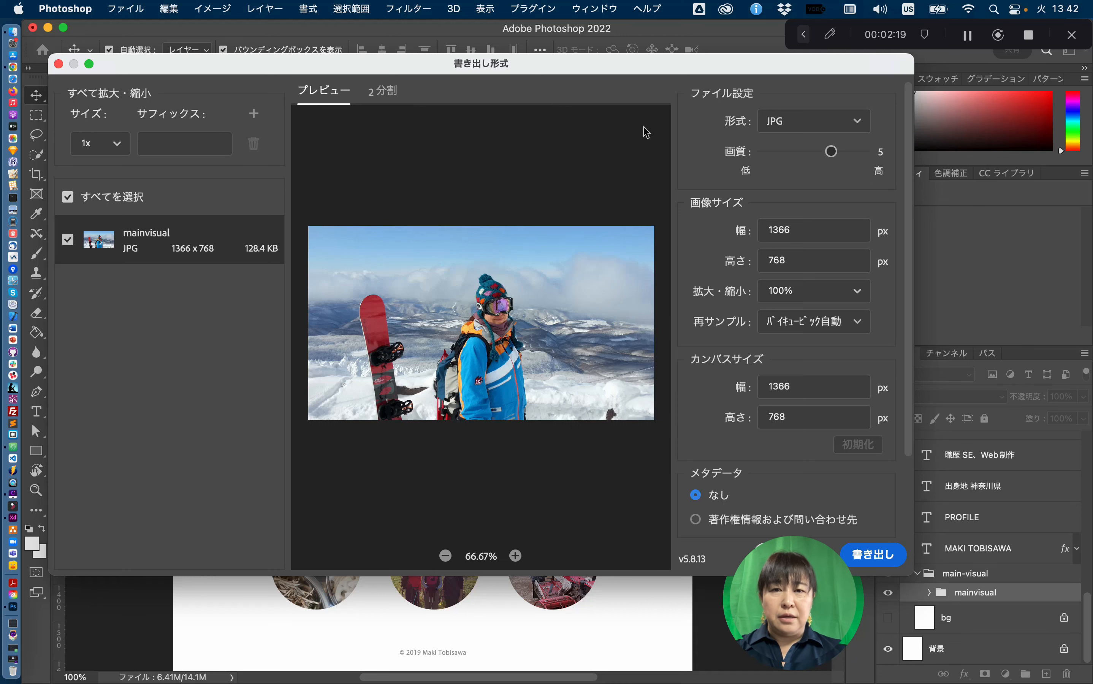
pyautogui.moveTo(589, 69); pyautogui.dragTo(592, 52)
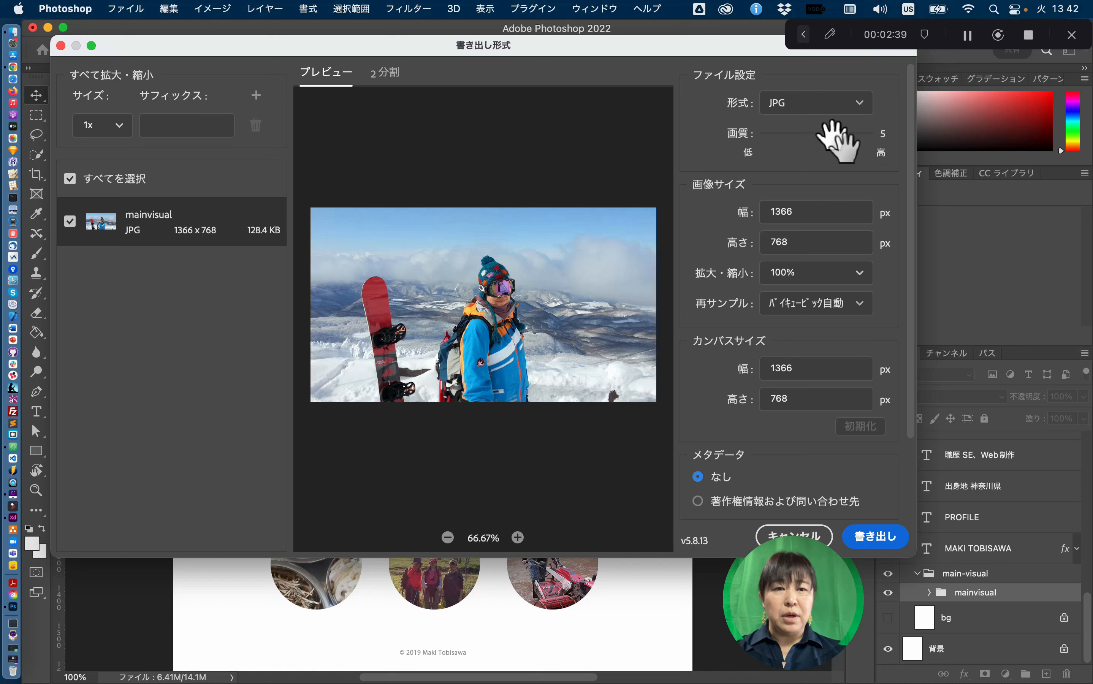
pyautogui.moveTo(835, 138); pyautogui.dragTo(867, 135)
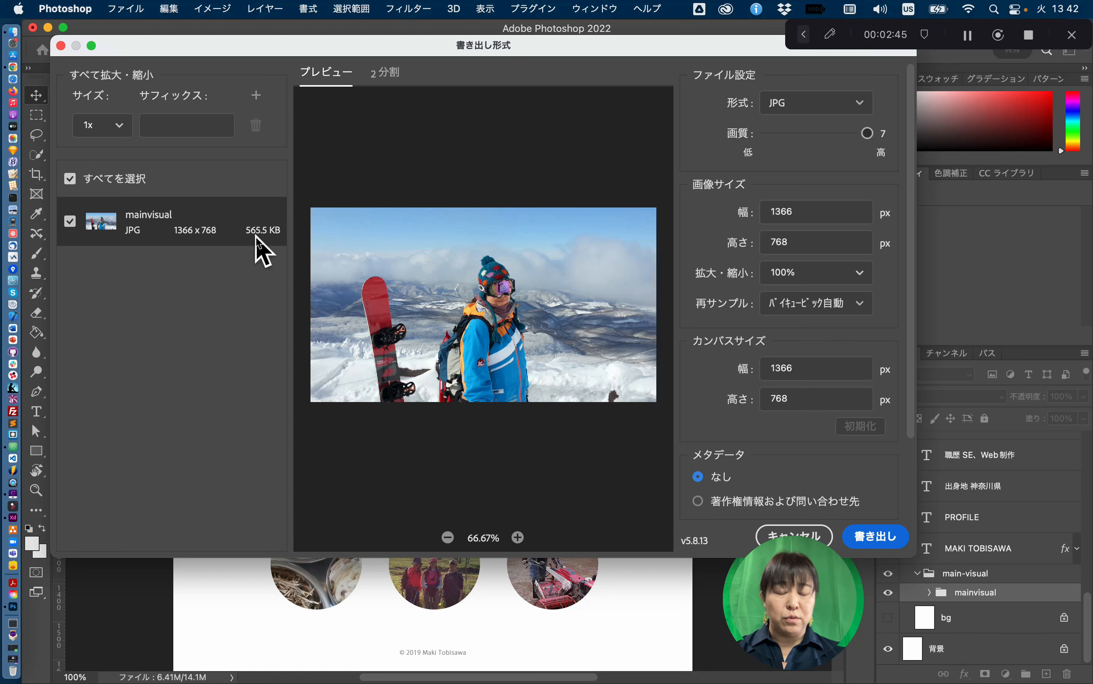
pyautogui.click(517, 538)
pyautogui.click(517, 538)
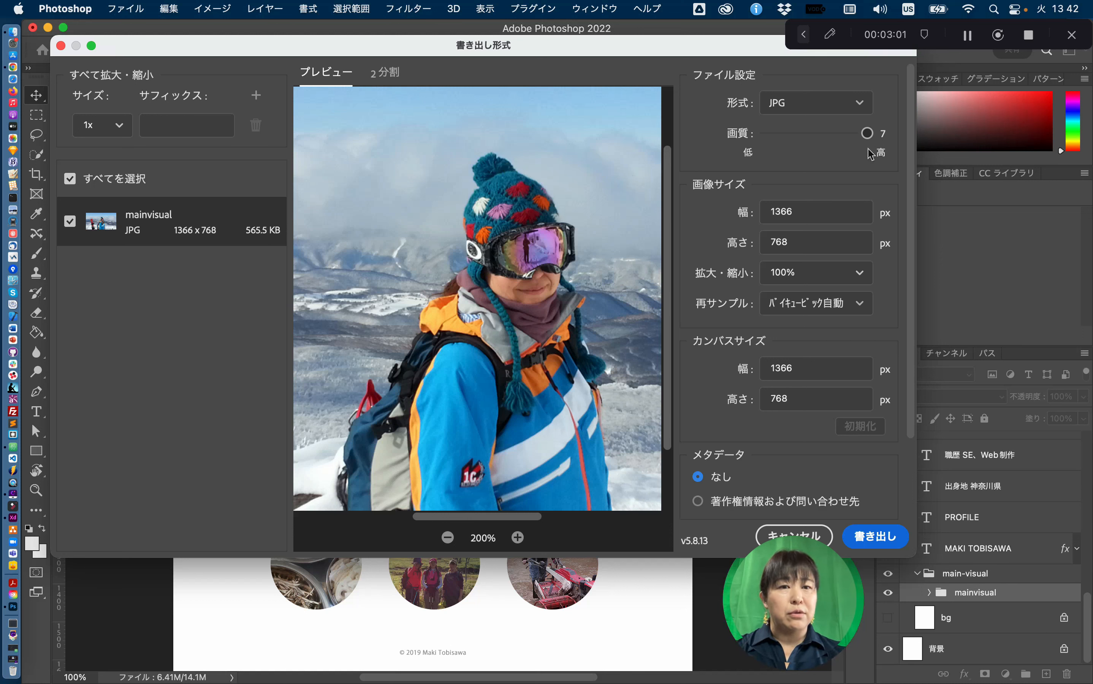
pyautogui.moveTo(868, 134); pyautogui.dragTo(835, 135)
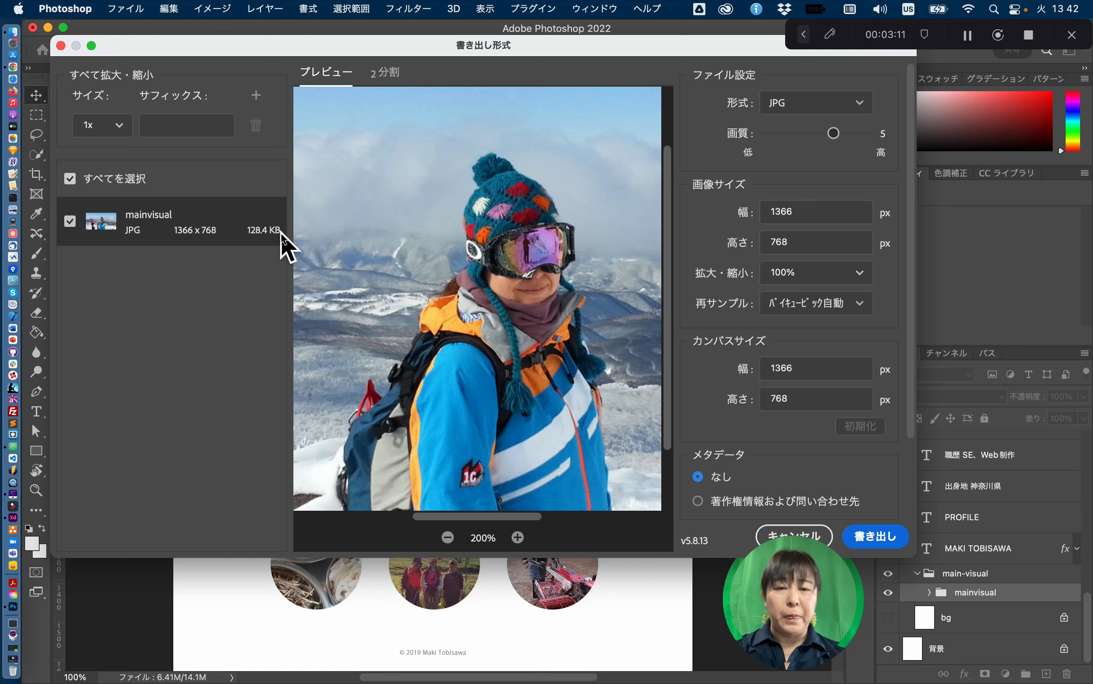
pyautogui.click(878, 542)
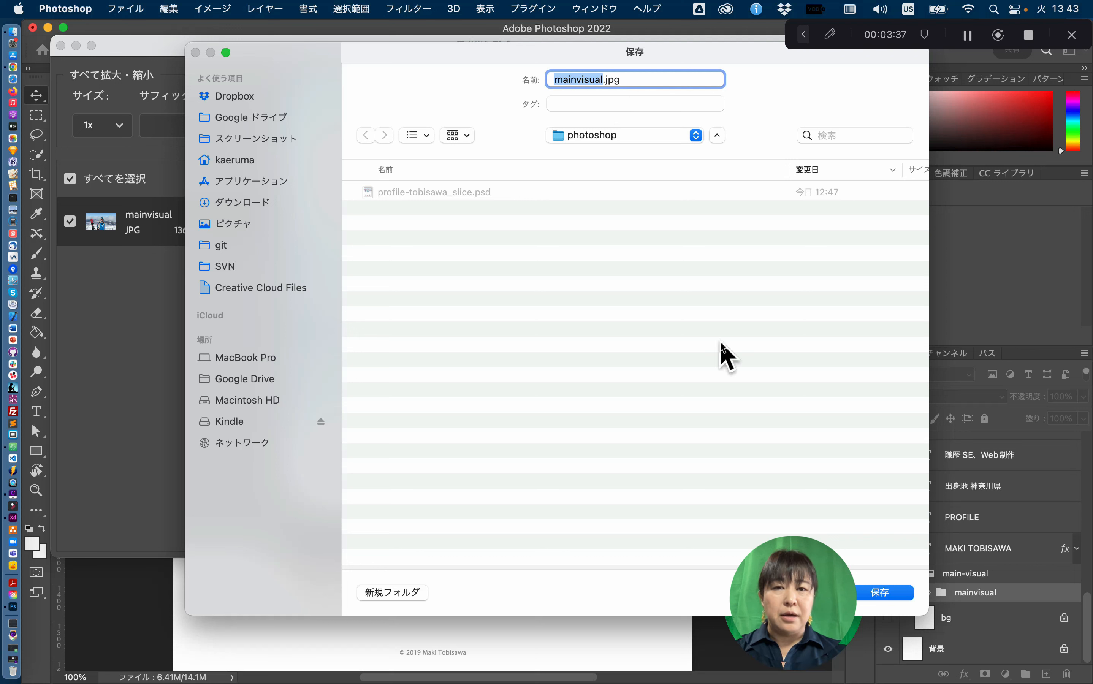
# - Save the export as mainvisual.jpg in the photoshop folder
pyautogui.click(885, 593)
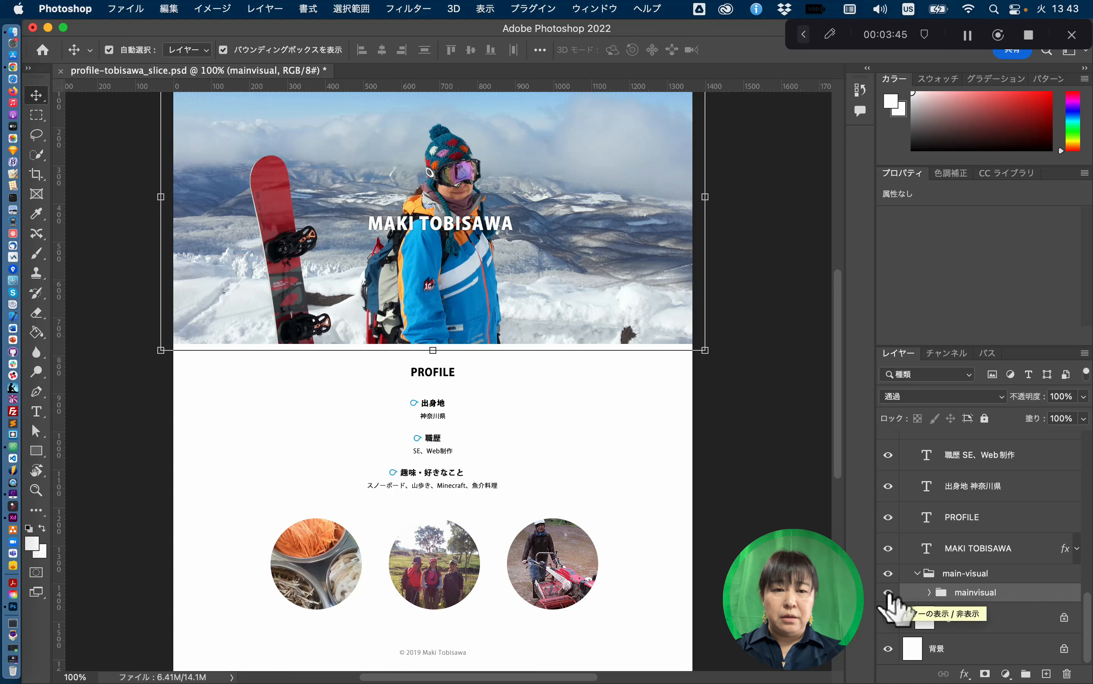
# - Deselect the mainvisual layer and zoom in on the PROFILE headings area
pyautogui.scroll(-3, 619, 460)
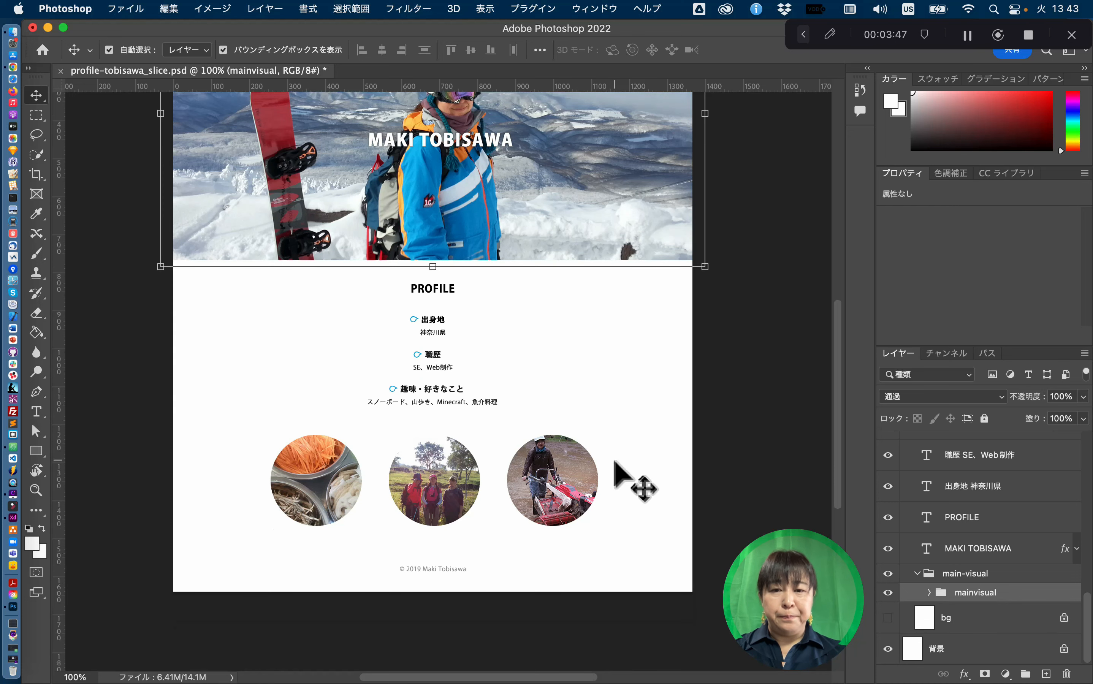
pyautogui.click(524, 354)
pyautogui.press('z')
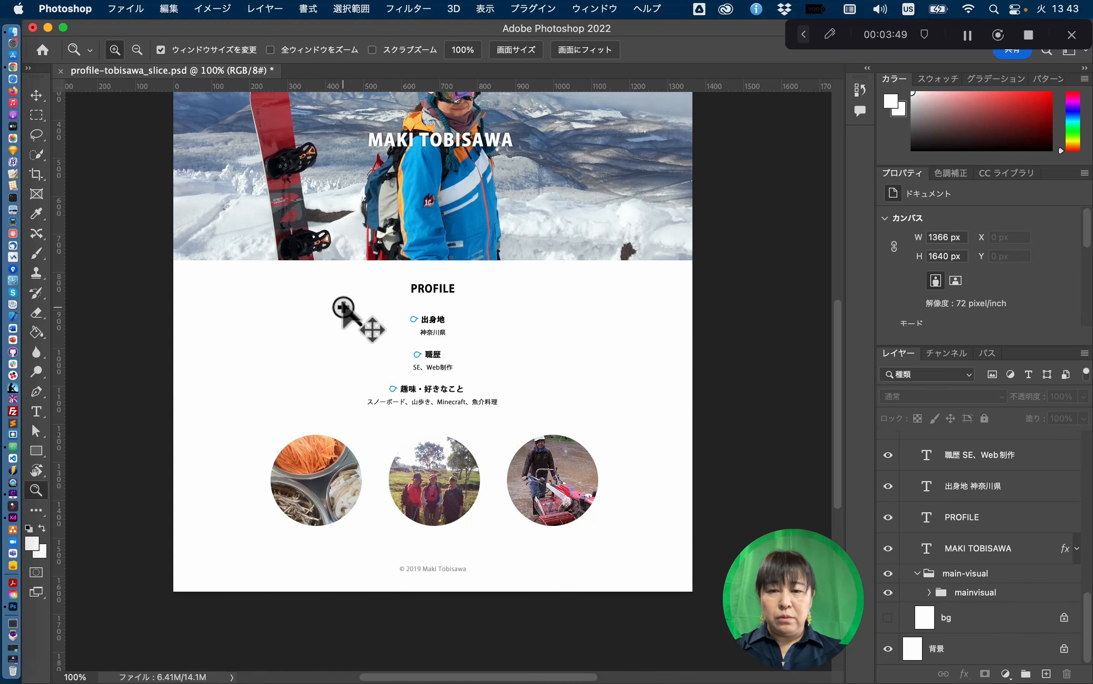
pyautogui.moveTo(357, 293); pyautogui.dragTo(633, 446)
pyautogui.hscroll(-5, 397, 342)
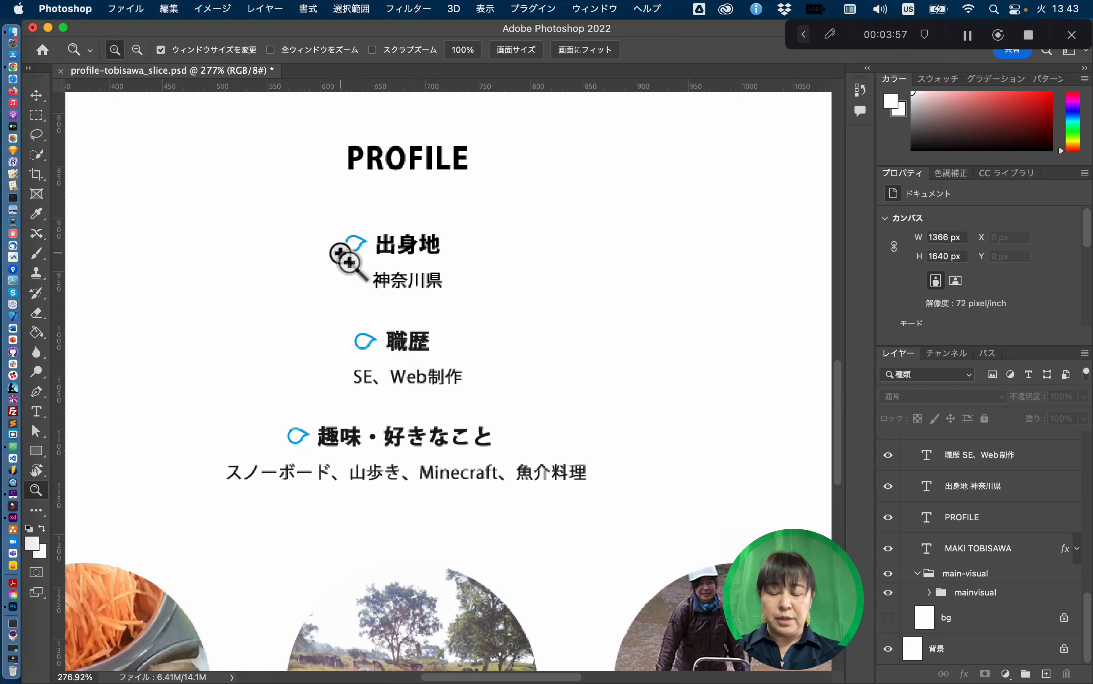
# - Select the blue icon next to 出身地 and open Export As for the icon-h2 layer
pyautogui.press('v')
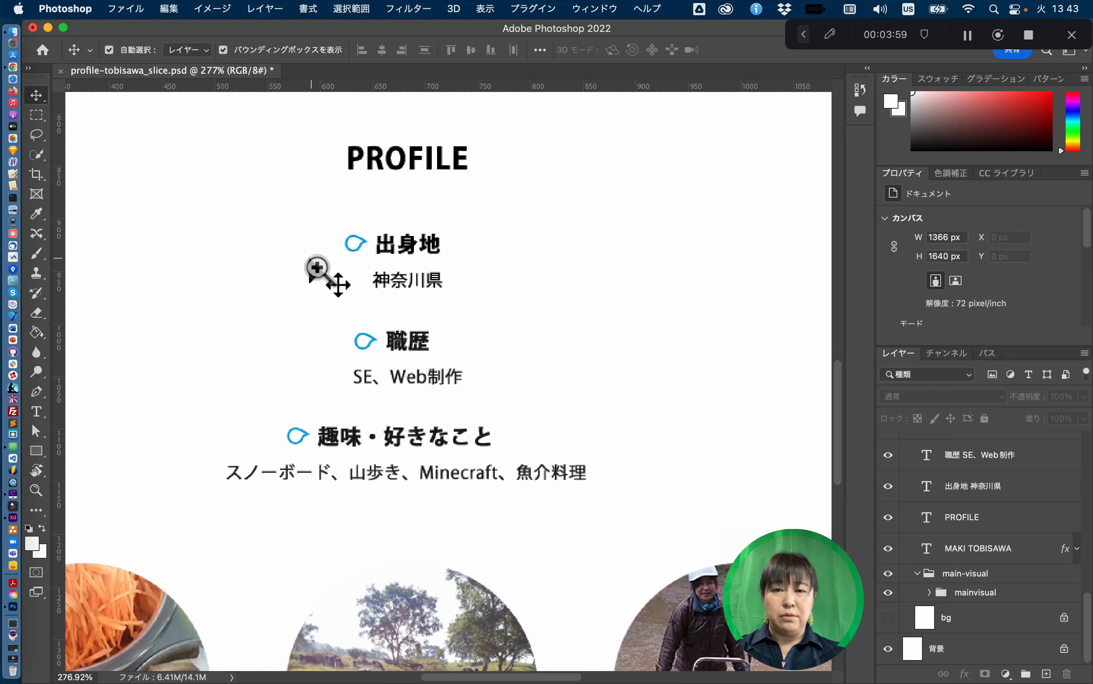
pyautogui.click(357, 250)
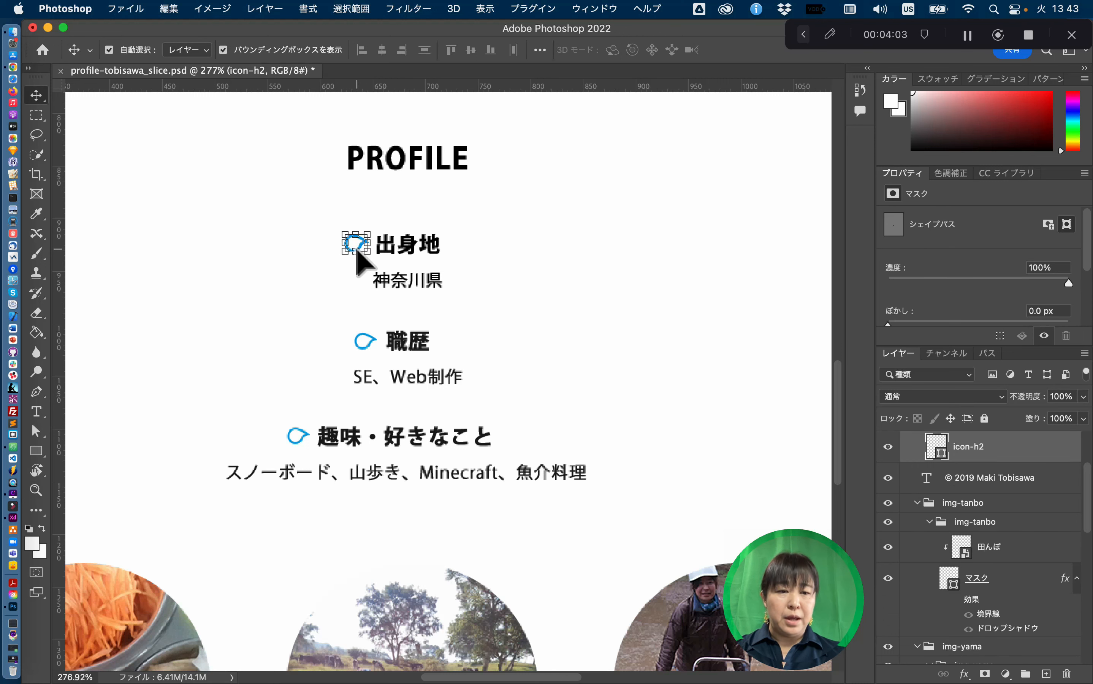
pyautogui.scroll(2, 1016, 504)
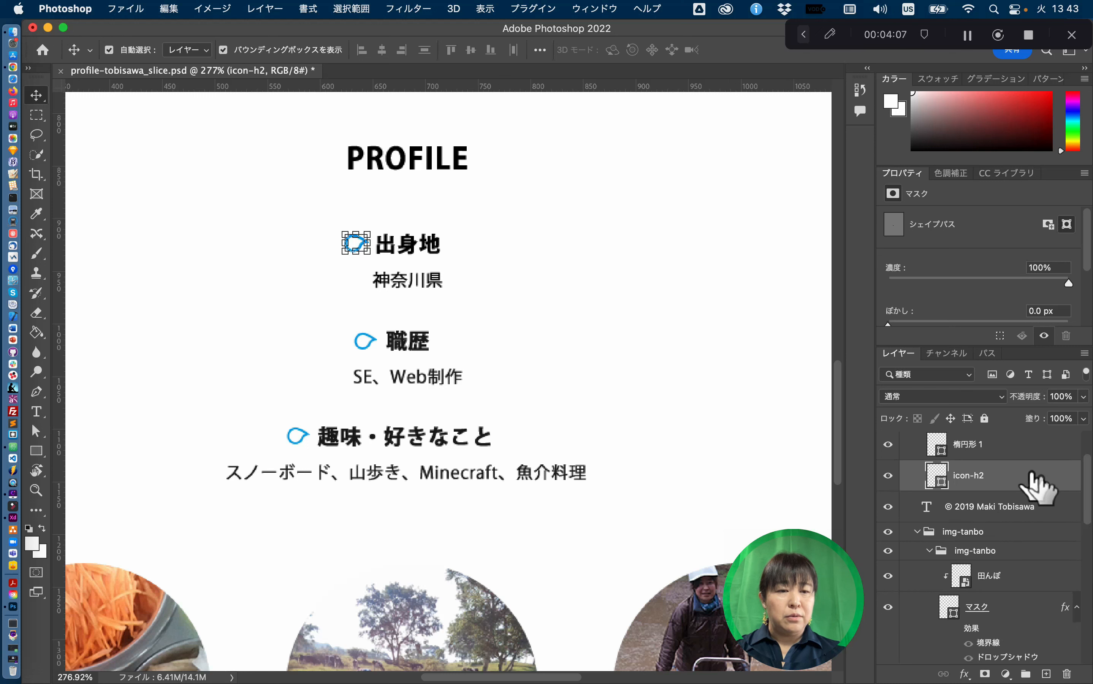
pyautogui.rightClick(1016, 482)
pyautogui.scroll(-1, 950, 589)
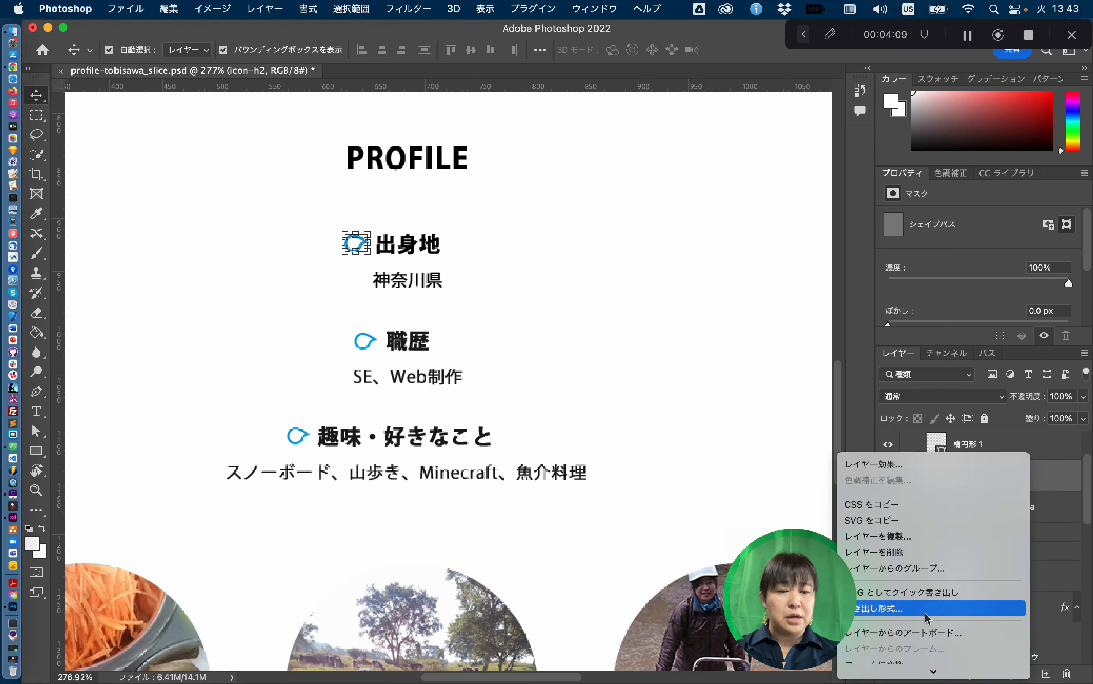
pyautogui.click(929, 625)
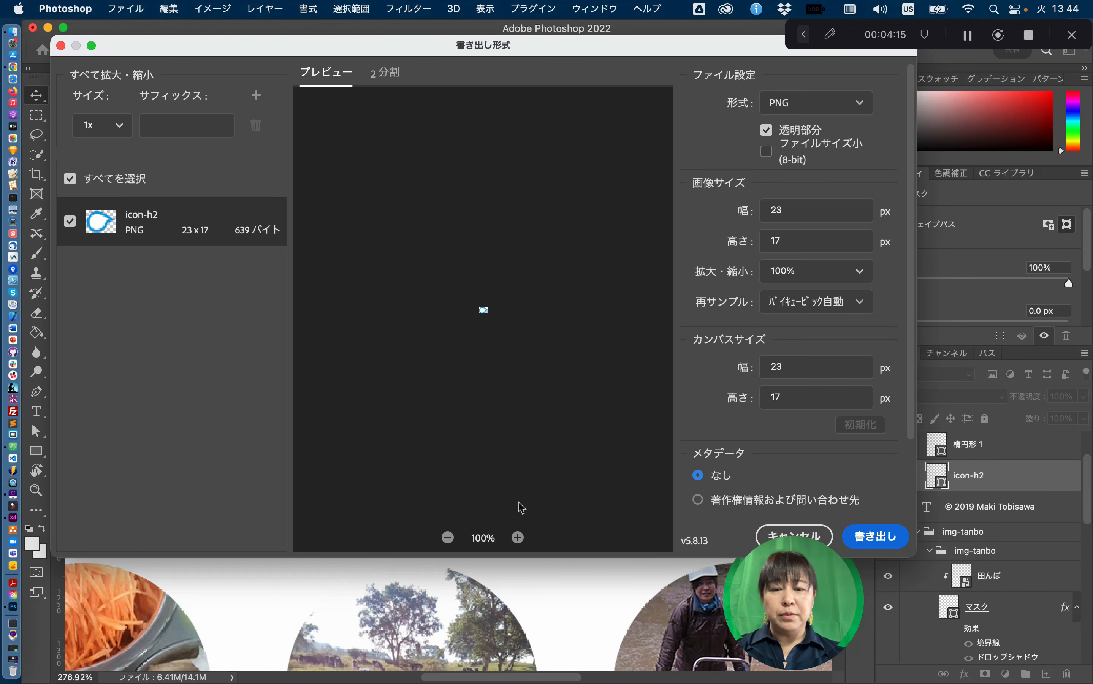
# - Preview icon-h2 at 1600%, try JPG, then export it as a transparent 23×17 PNG
pyautogui.click(518, 538)
pyautogui.click(519, 538)
pyautogui.click(518, 538)
pyautogui.click(518, 538)
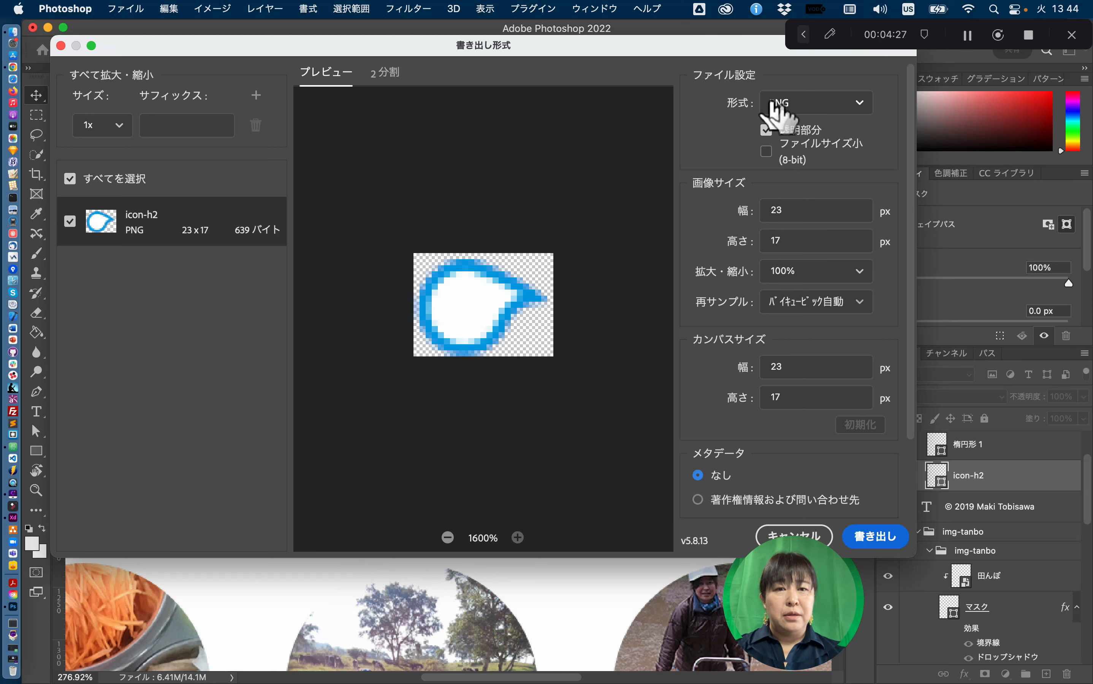
pyautogui.click(824, 104)
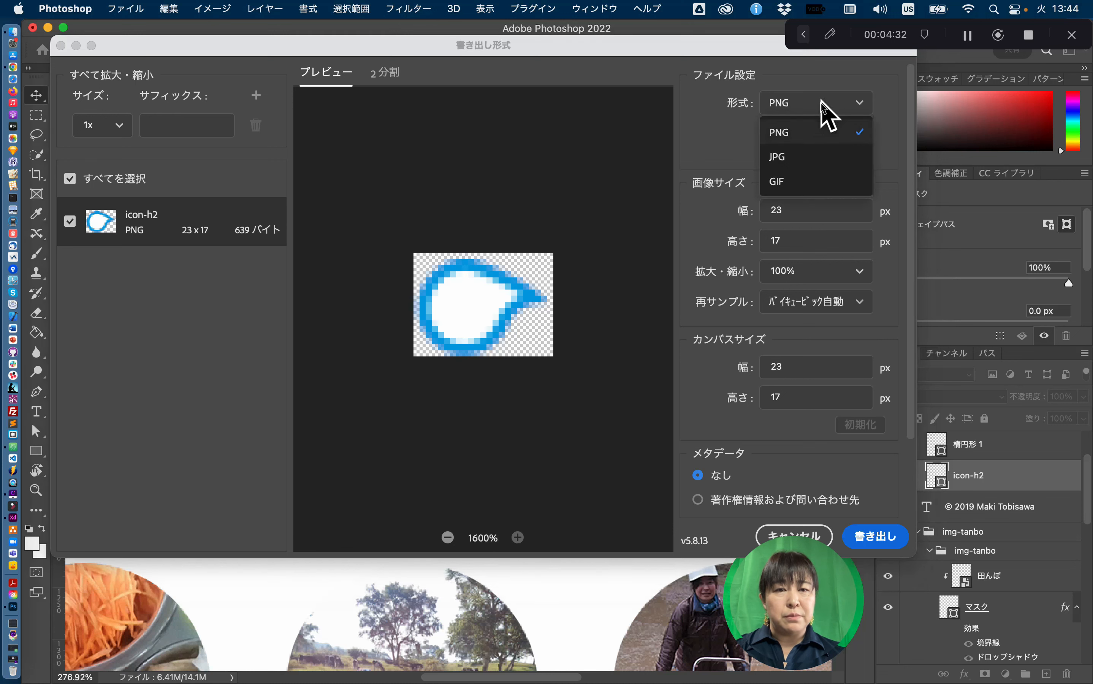
pyautogui.click(796, 157)
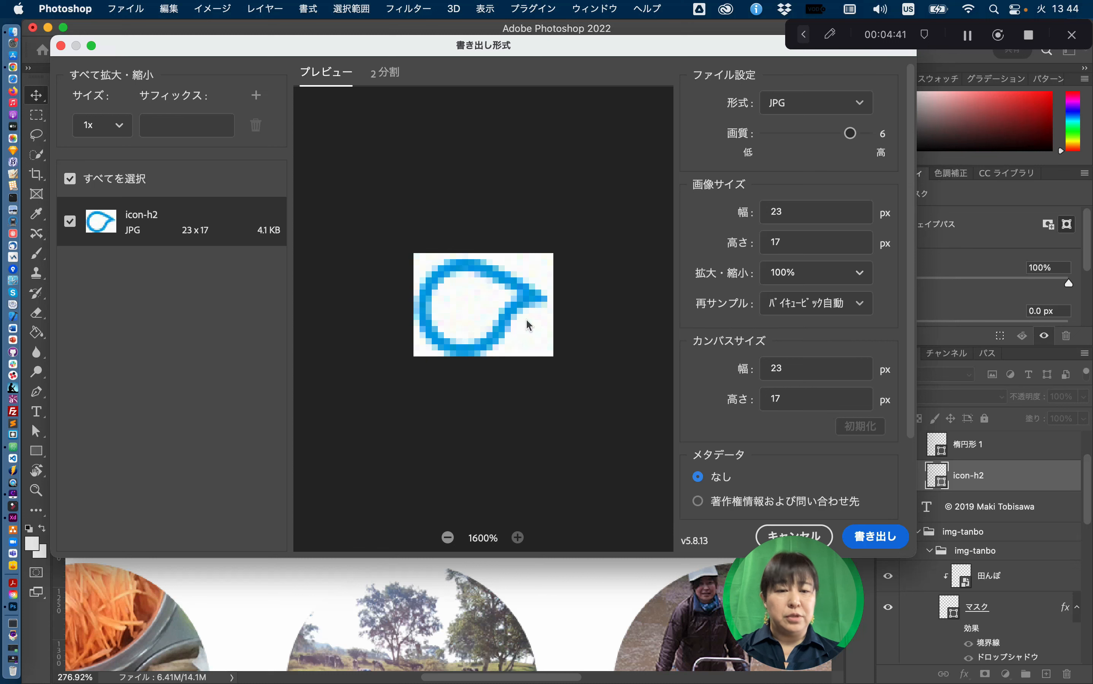
pyautogui.click(811, 102)
pyautogui.click(808, 128)
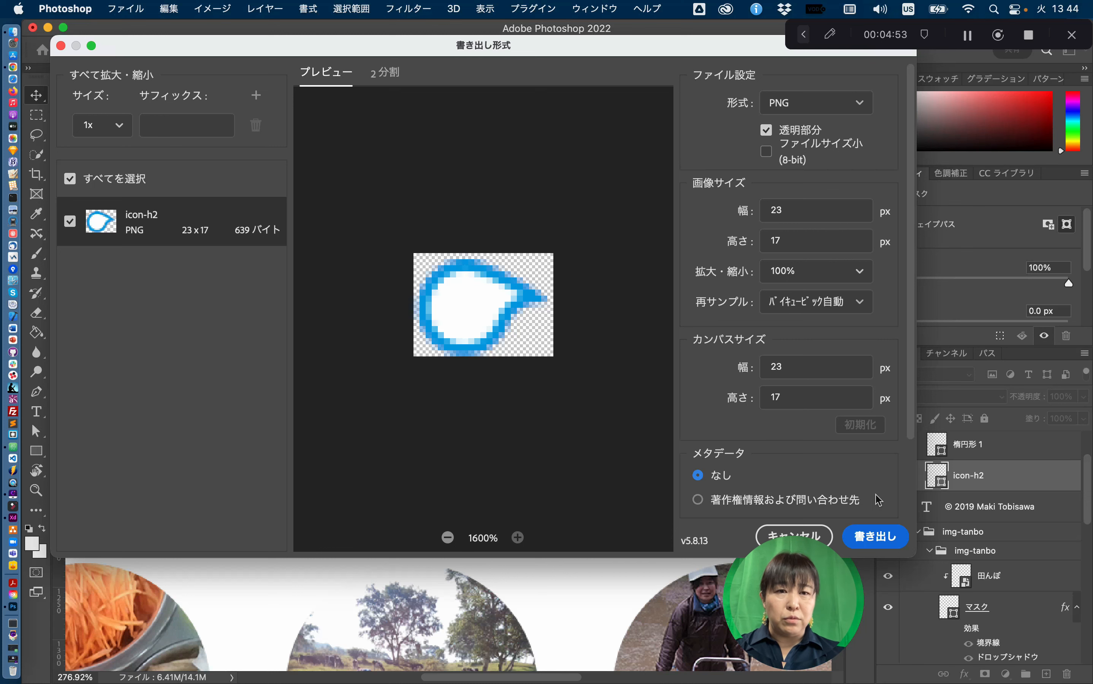
pyautogui.click(876, 539)
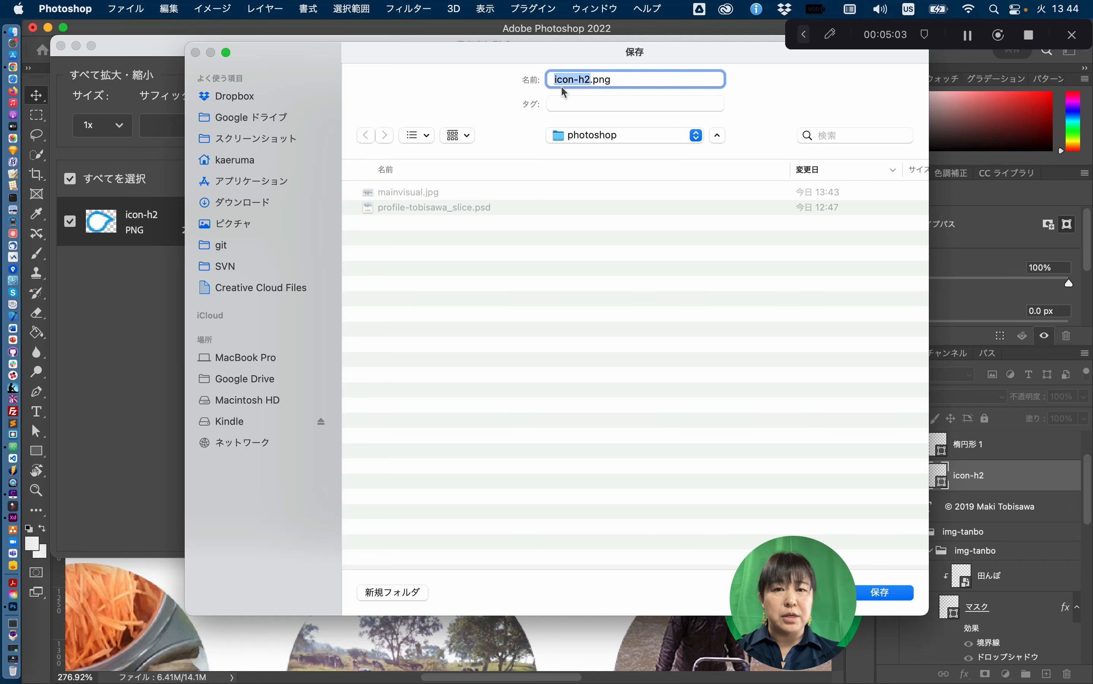
# - Save icon-h2.png to the photoshop folder and scroll down to the hobby photos
pyautogui.click(881, 594)
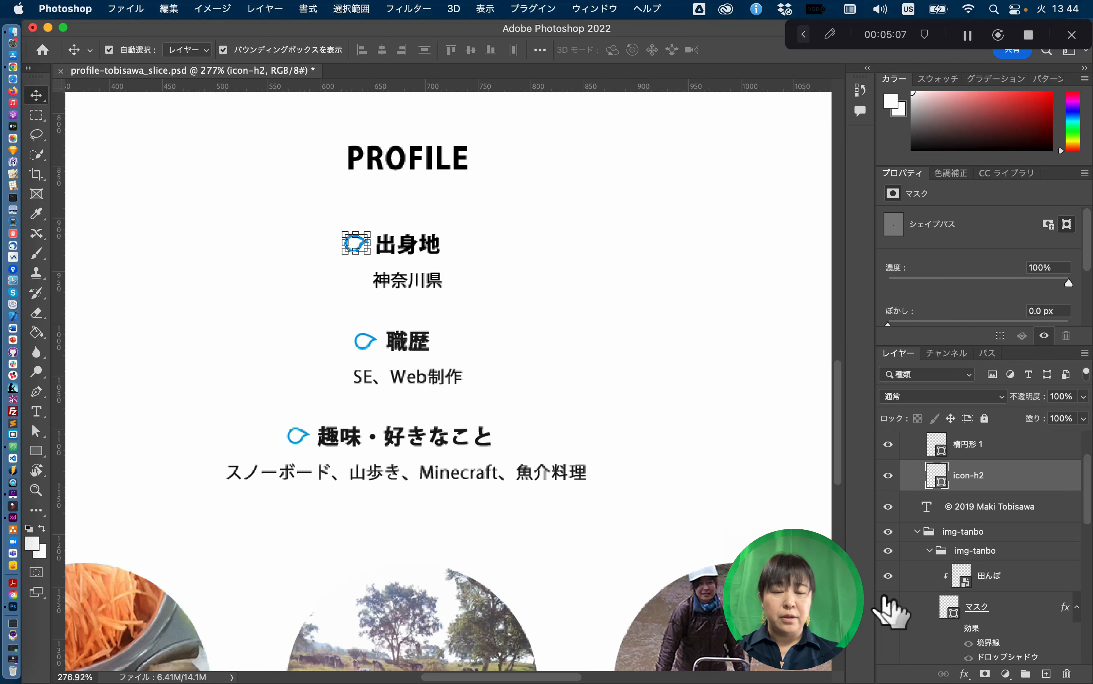
pyautogui.hscroll(-3, 488, 341)
pyautogui.scroll(-2, 487, 342)
pyautogui.scroll(-5, 484, 335)
pyautogui.hscroll(-4, 484, 335)
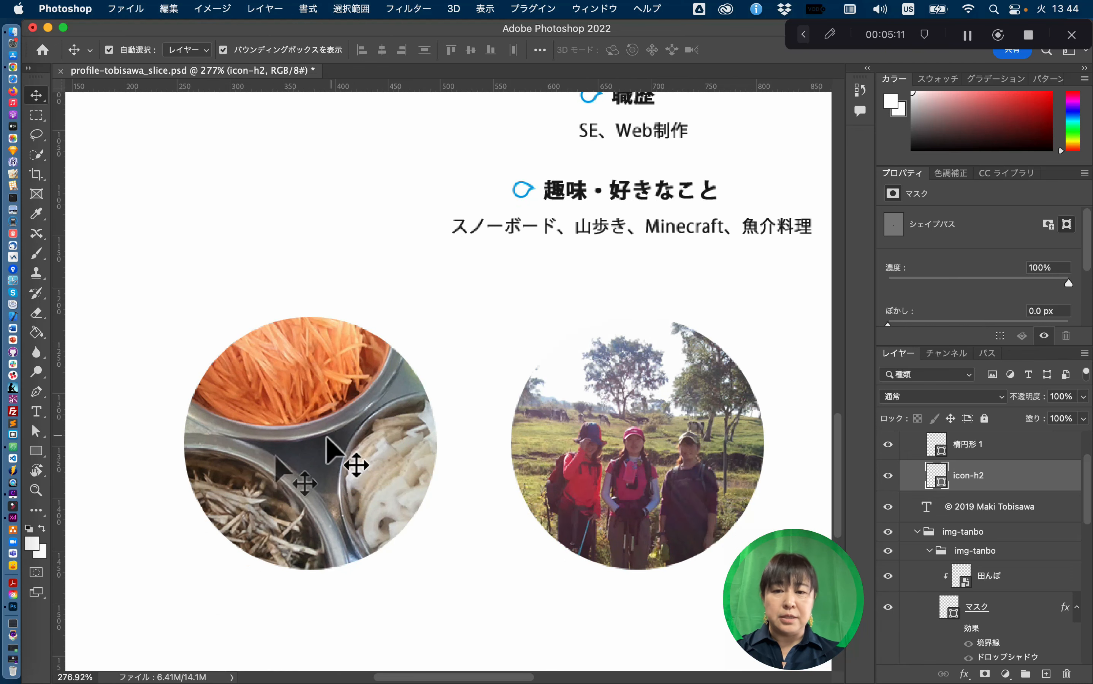
# - Select the cooking photo, check its circular mask, then select the inner img-cooking group
pyautogui.click(285, 429)
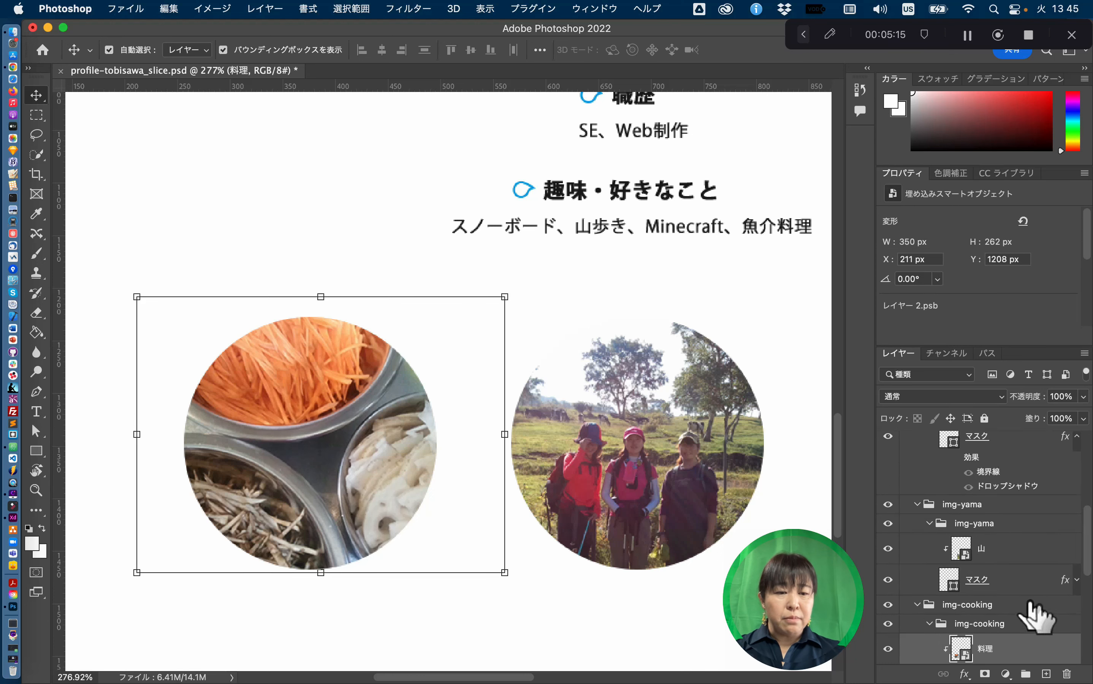
pyautogui.scroll(-3, 1027, 615)
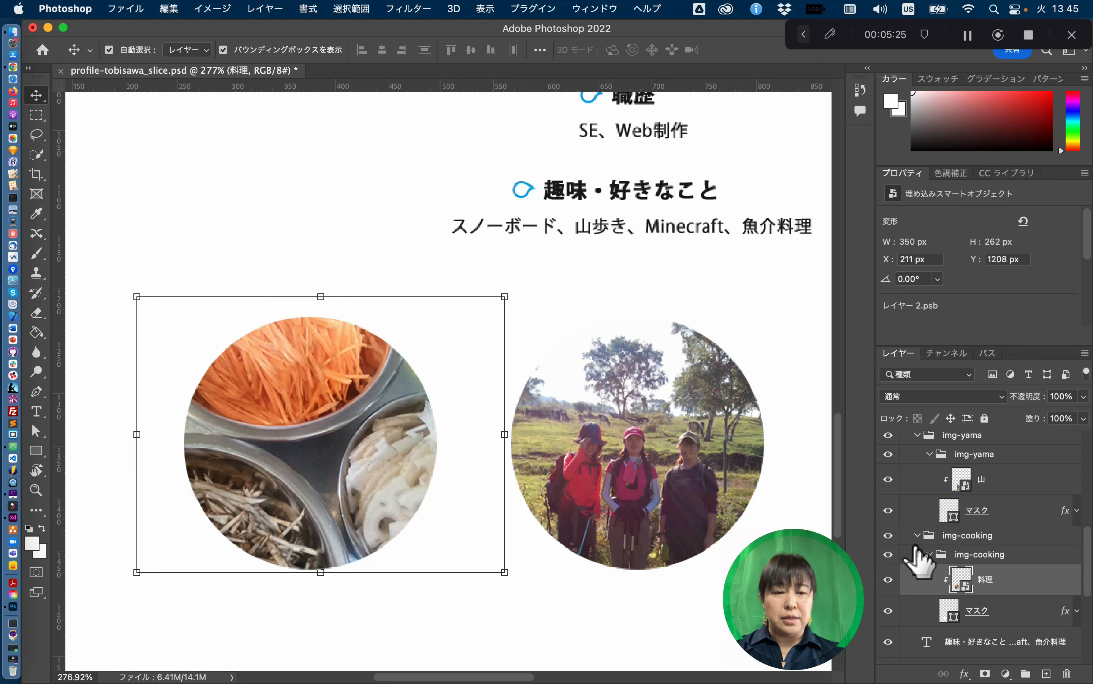
pyautogui.click(1018, 620)
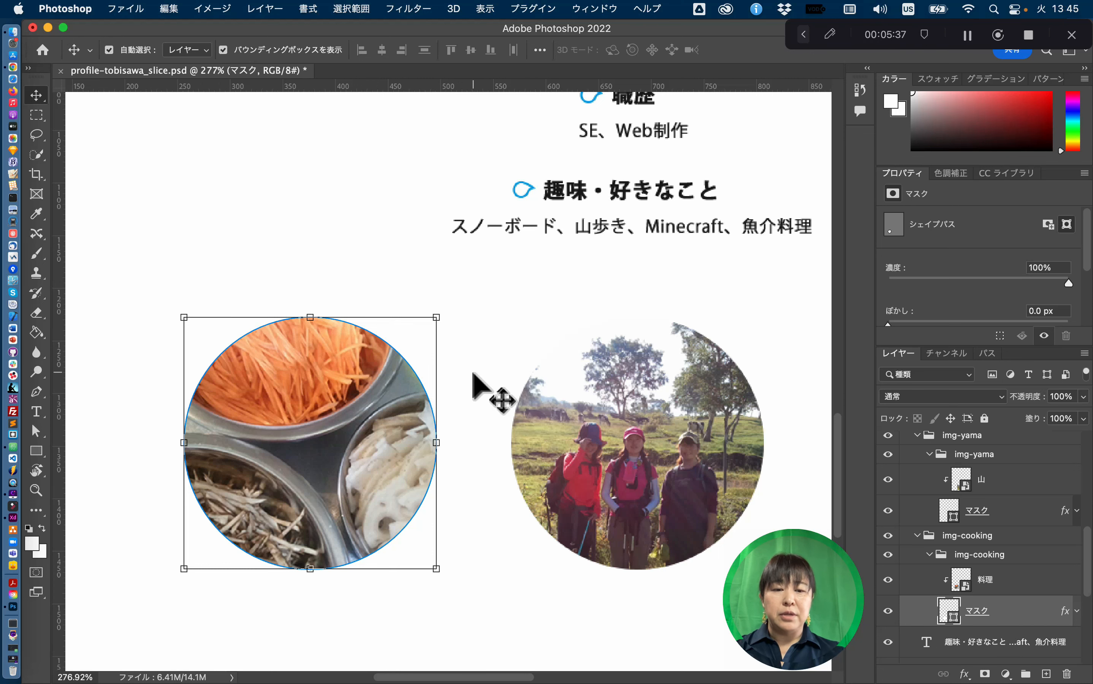
pyautogui.click(1021, 554)
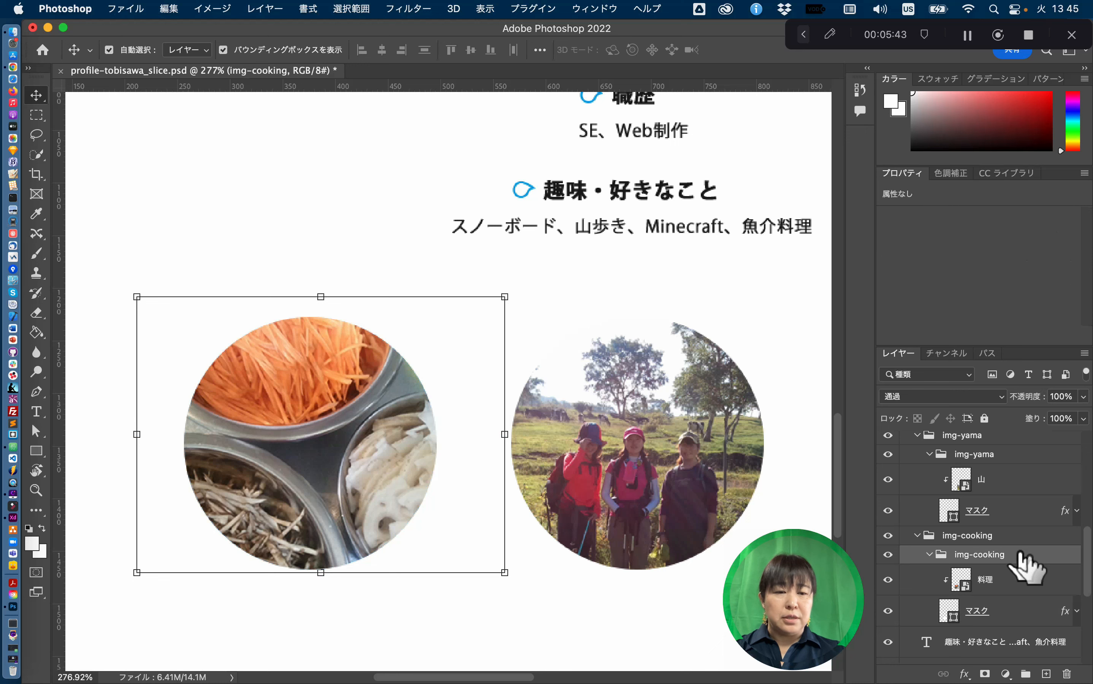
# - Open Export As for the img-cooking group and enlarge its preview
pyautogui.rightClick(1021, 554)
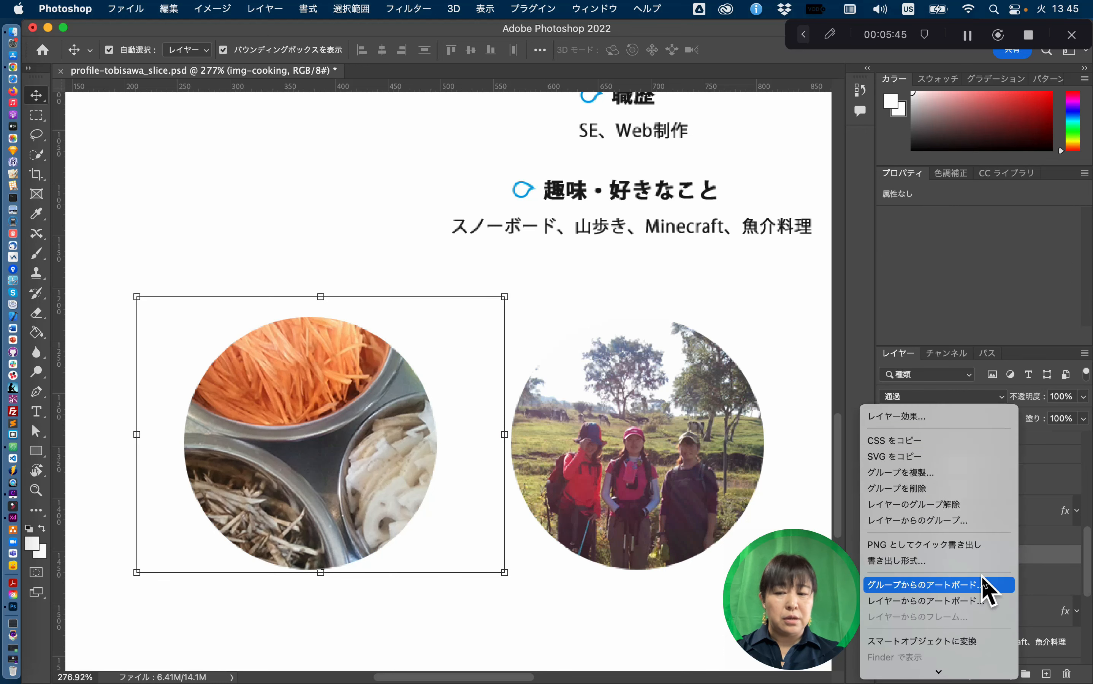
pyautogui.press('Escape')
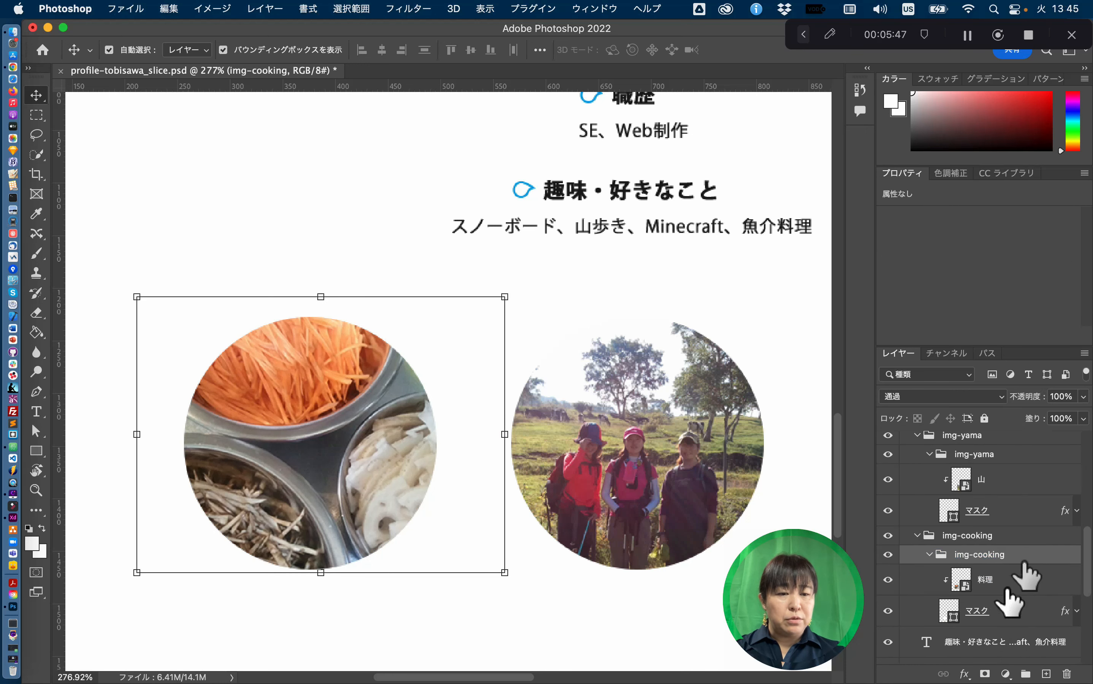
pyautogui.rightClick(1021, 556)
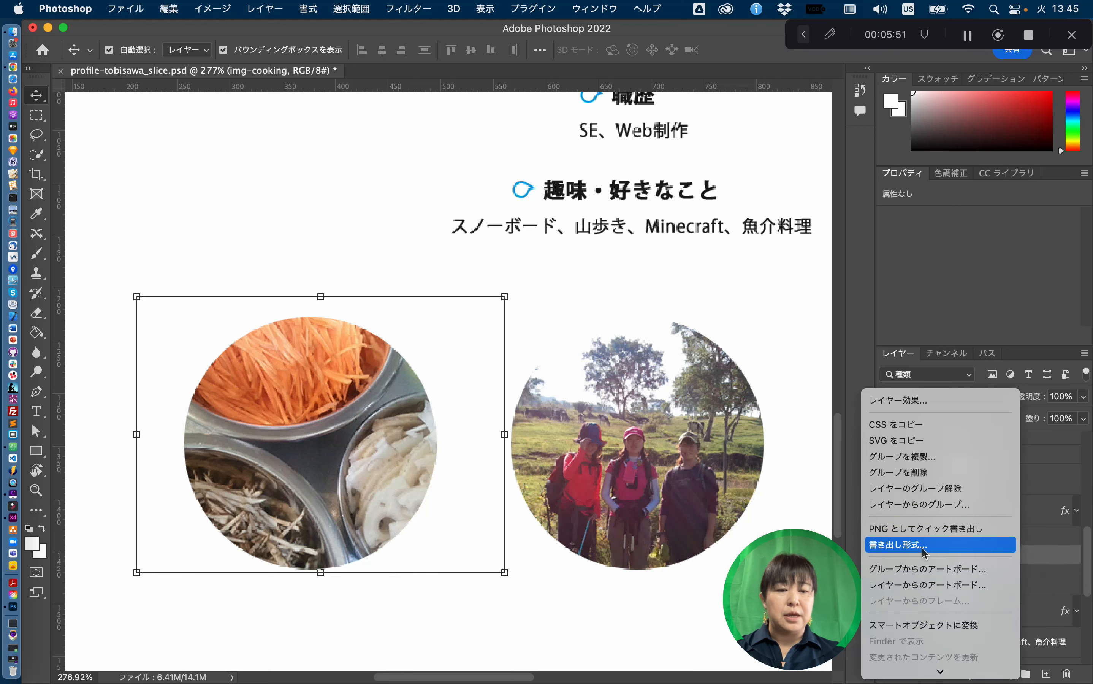
pyautogui.click(924, 549)
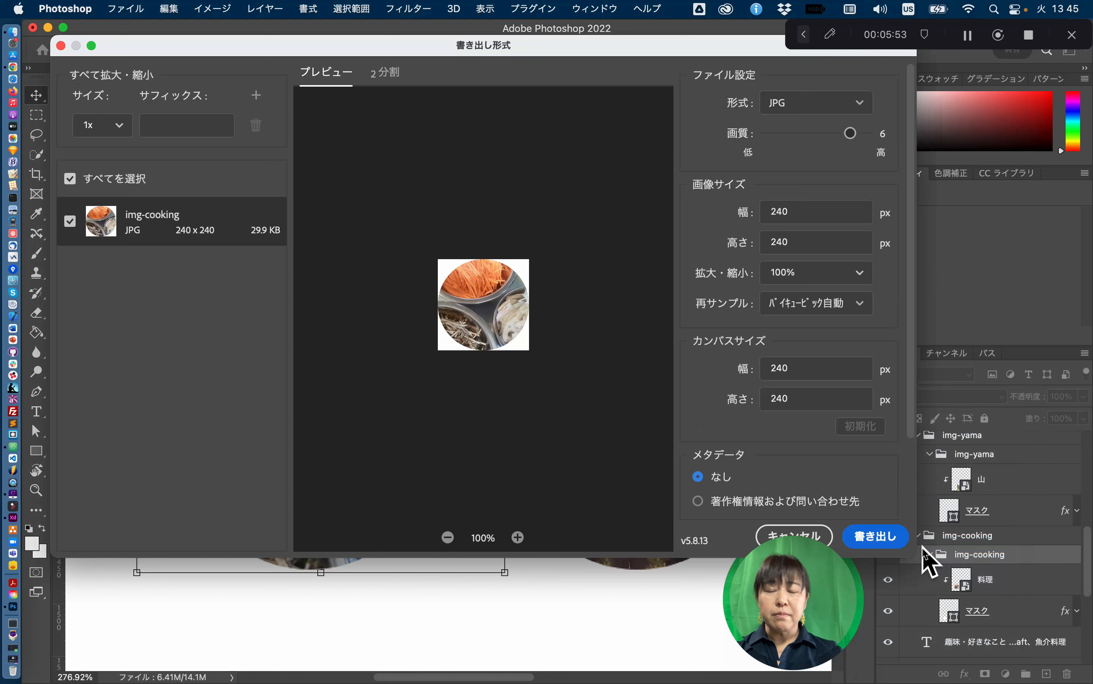
pyautogui.click(517, 538)
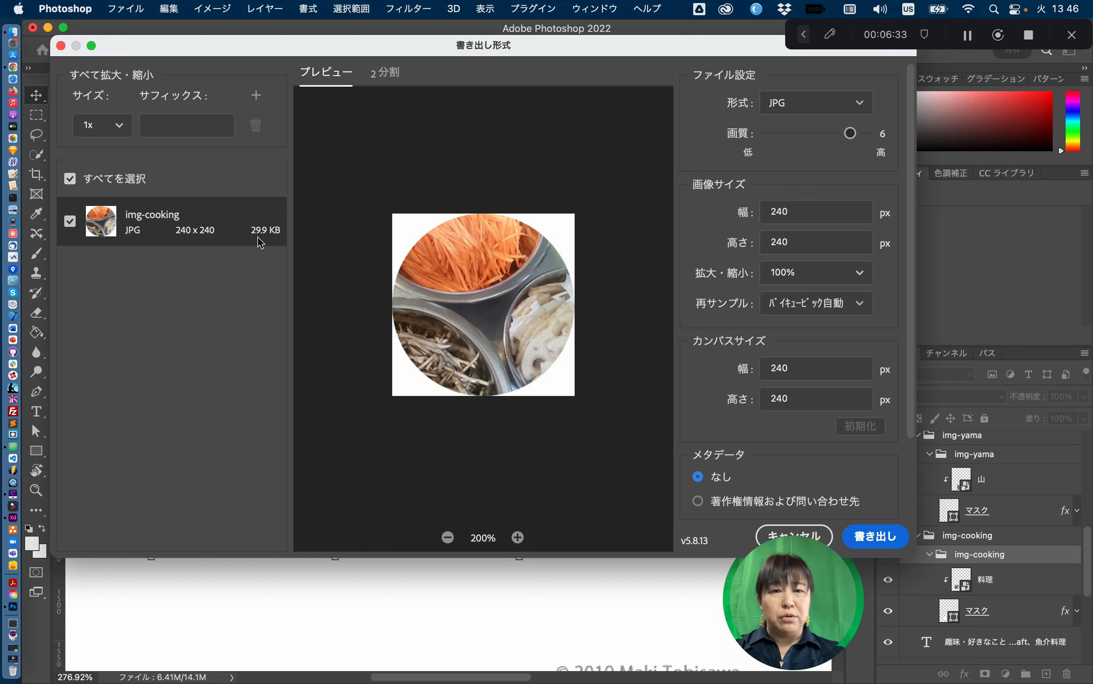
# - Export the cooking photo as a 240×240 JPG and save it as img-cooking.jpg in photoshop
pyautogui.click(799, 102)
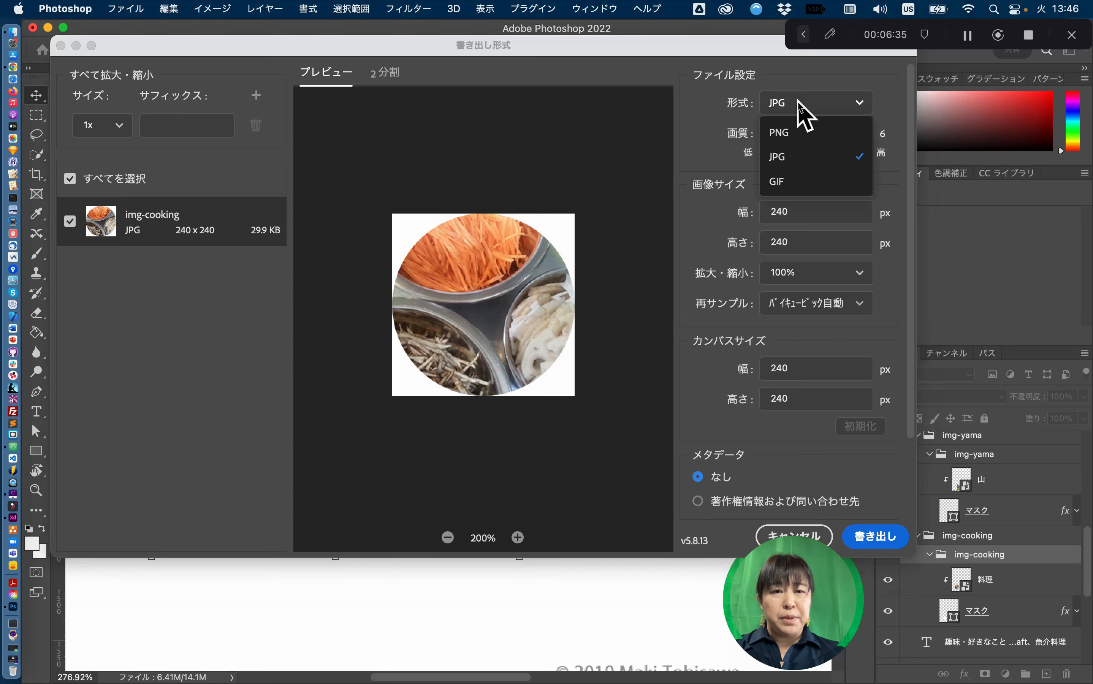
pyautogui.click(797, 135)
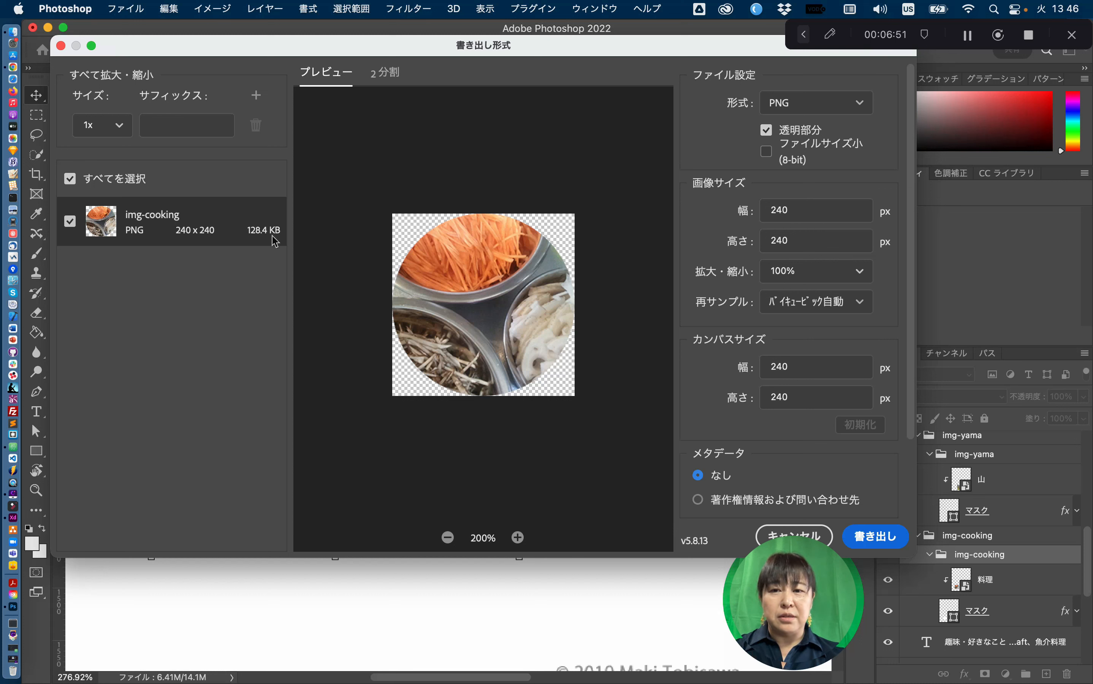
pyautogui.click(814, 107)
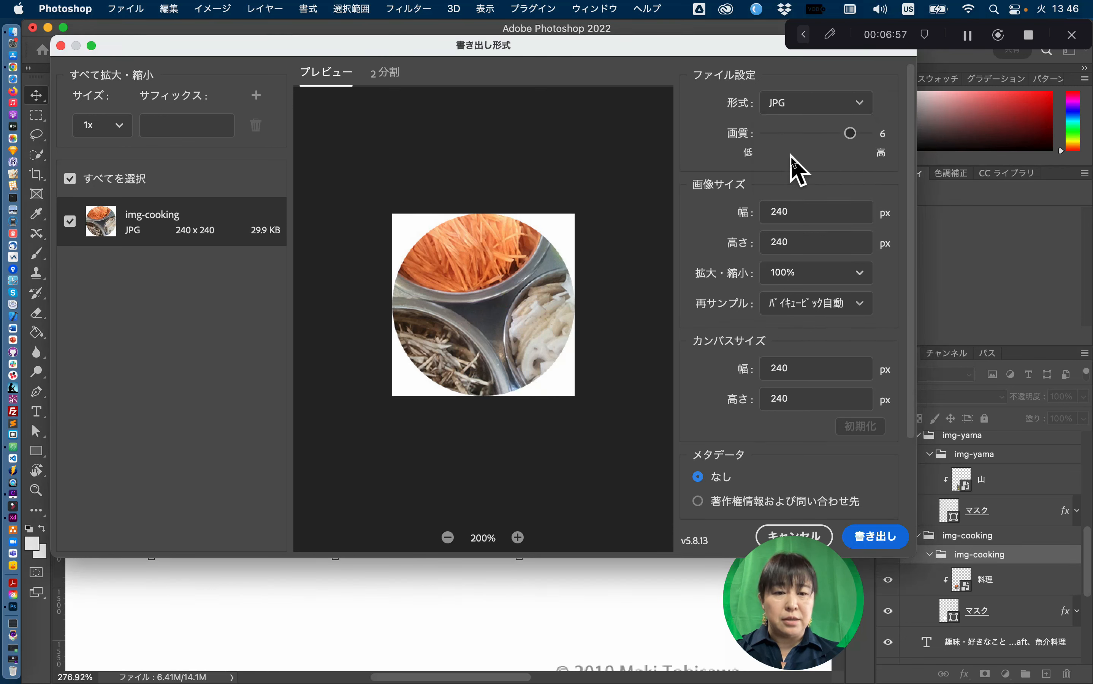
pyautogui.click(875, 539)
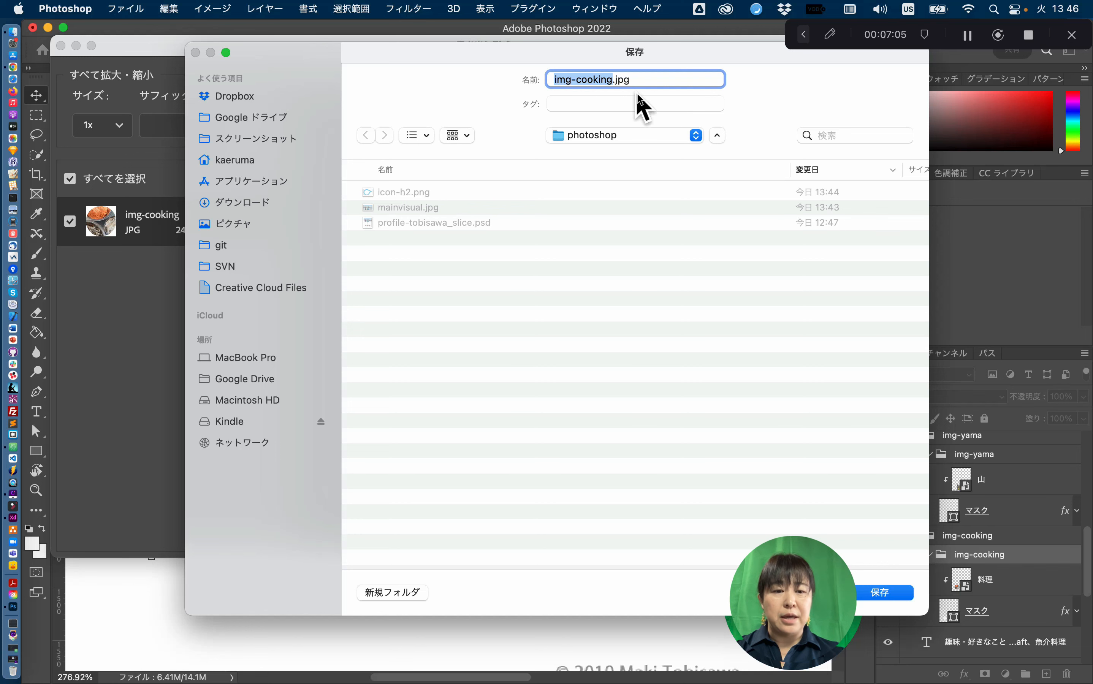
pyautogui.click(888, 596)
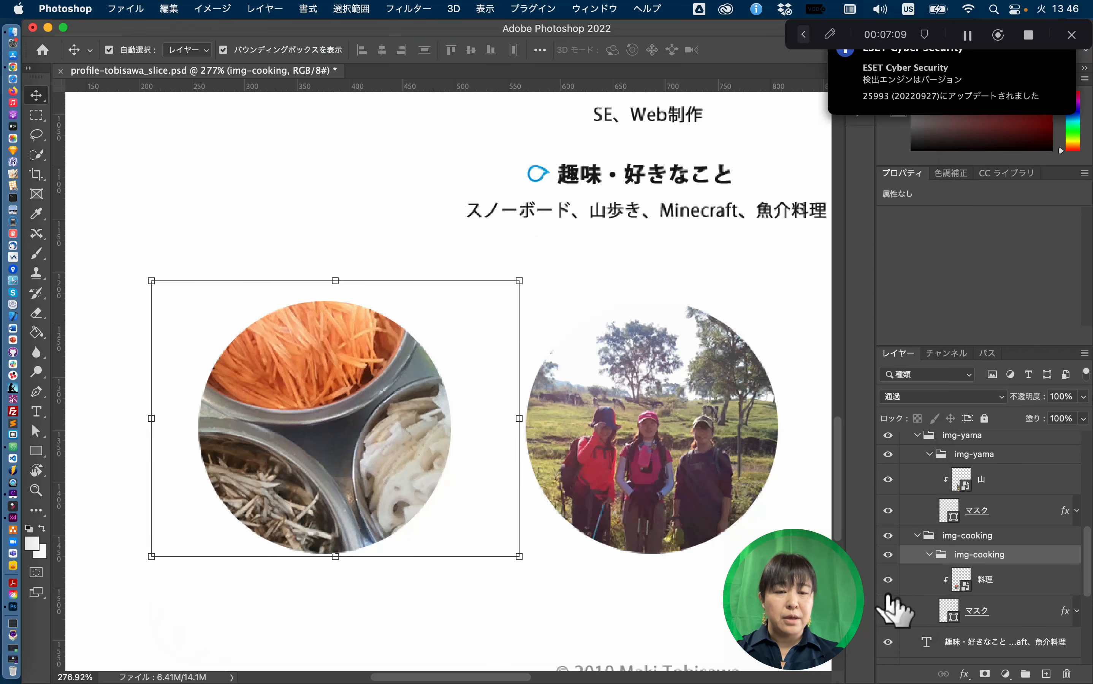
# - Scroll right to the mountain photo and select the nested img-yama group holding layer 山
pyautogui.hscroll(8, 722, 489)
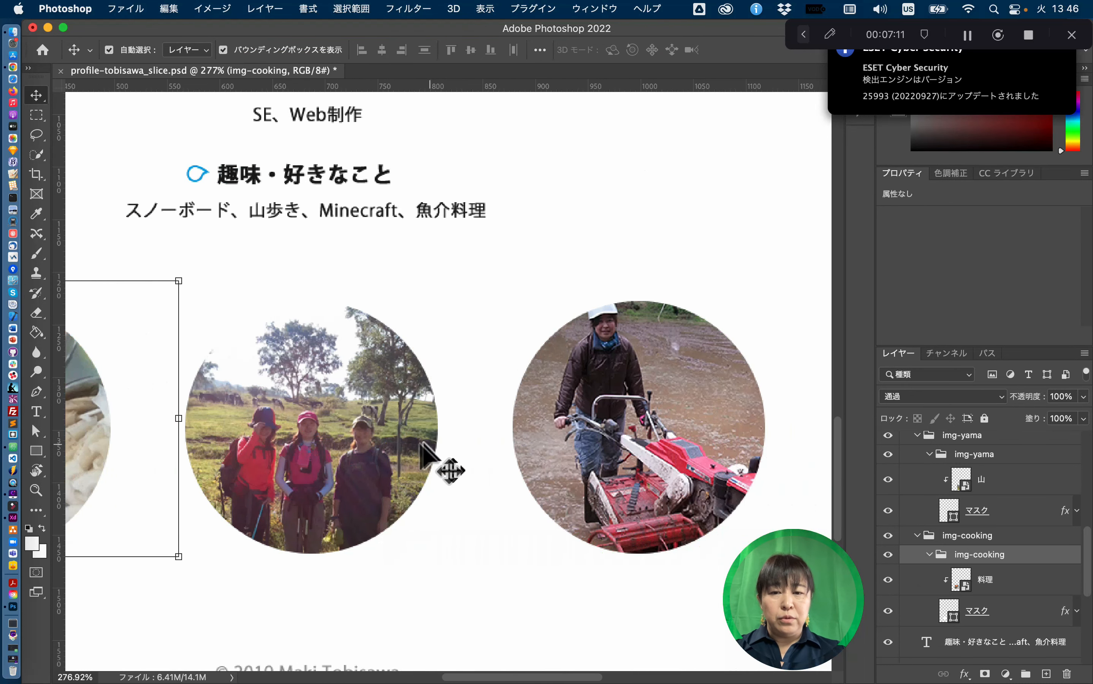
pyautogui.click(357, 426)
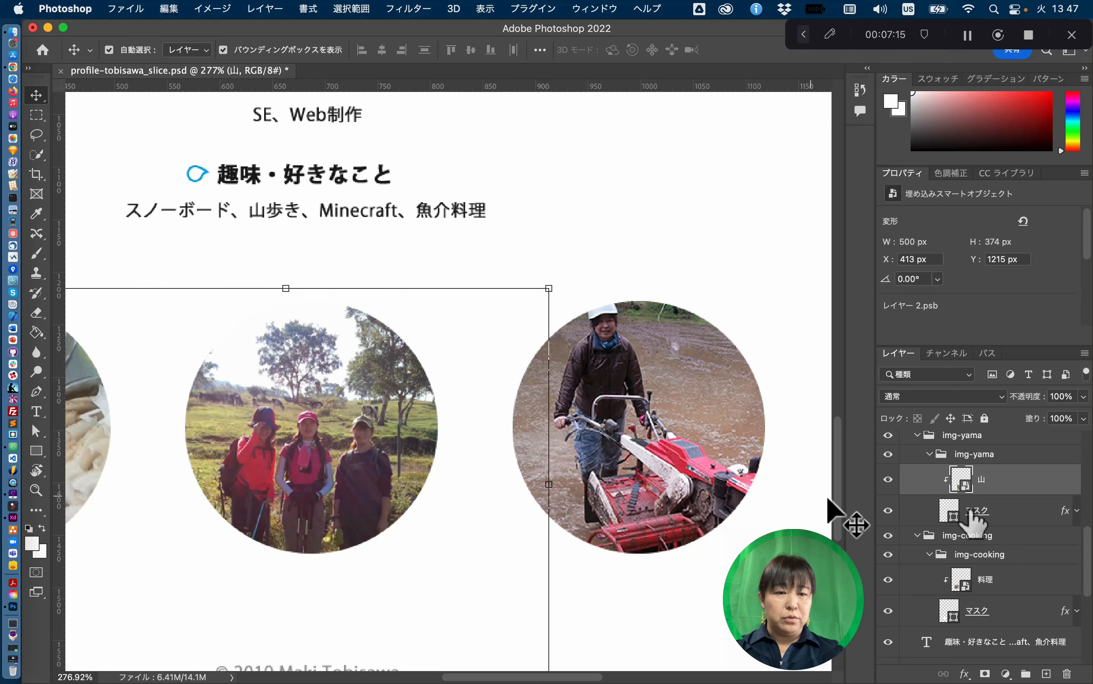
pyautogui.scroll(-1, 1030, 556)
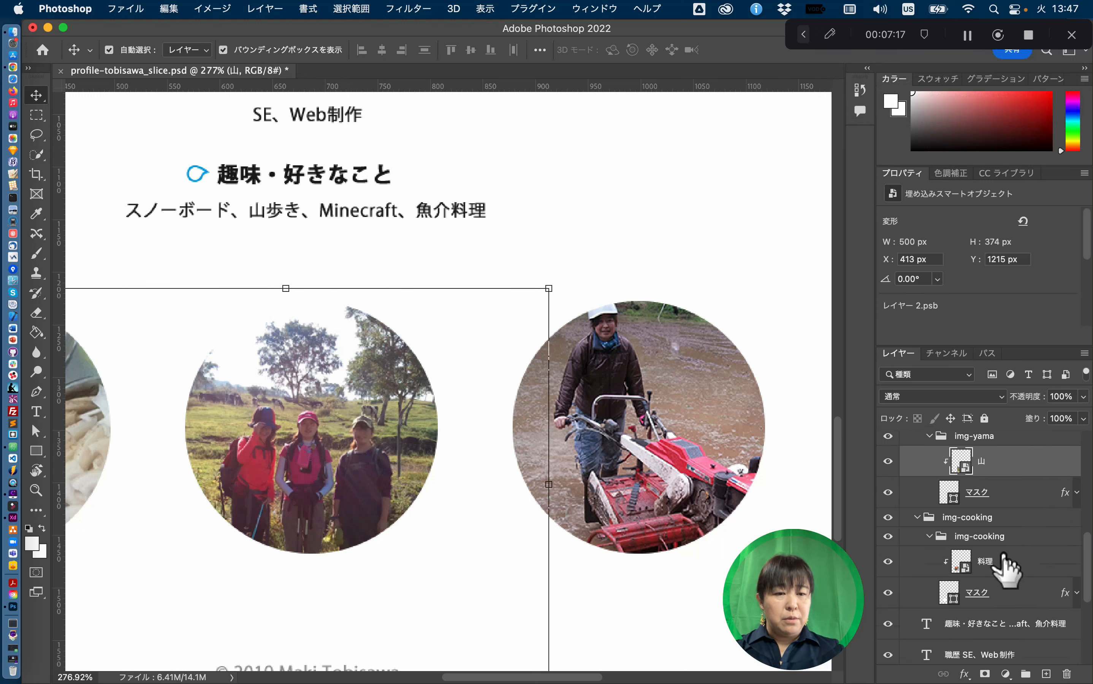
pyautogui.click(1005, 588)
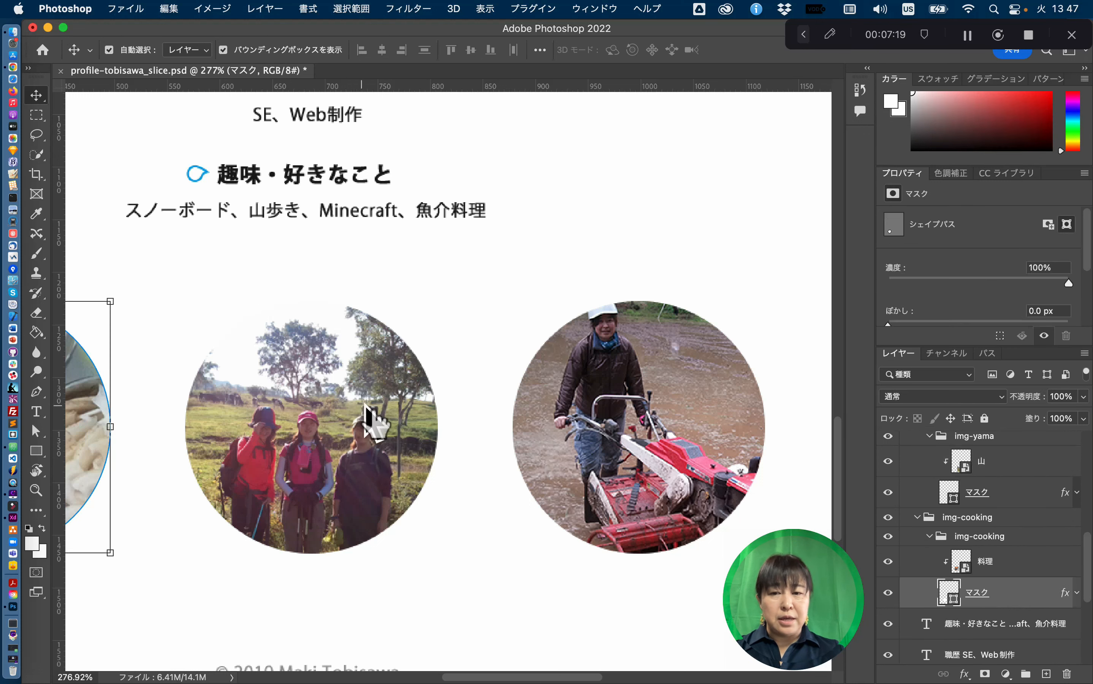
pyautogui.click(321, 421)
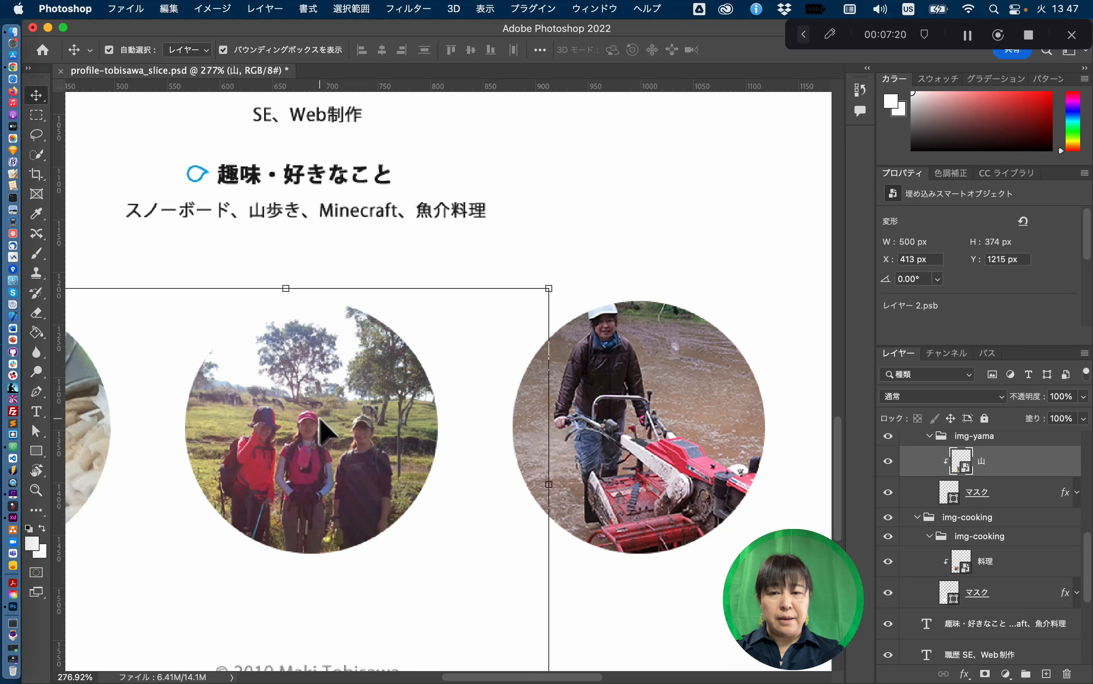
pyautogui.click(1011, 493)
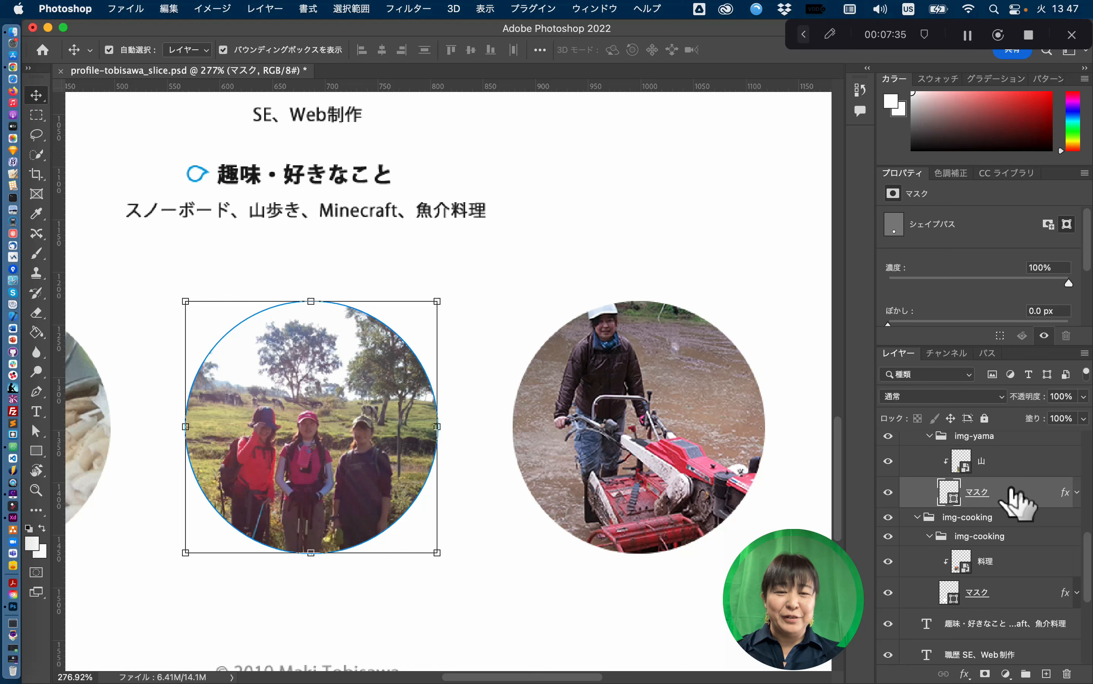
pyautogui.scroll(1, 1011, 491)
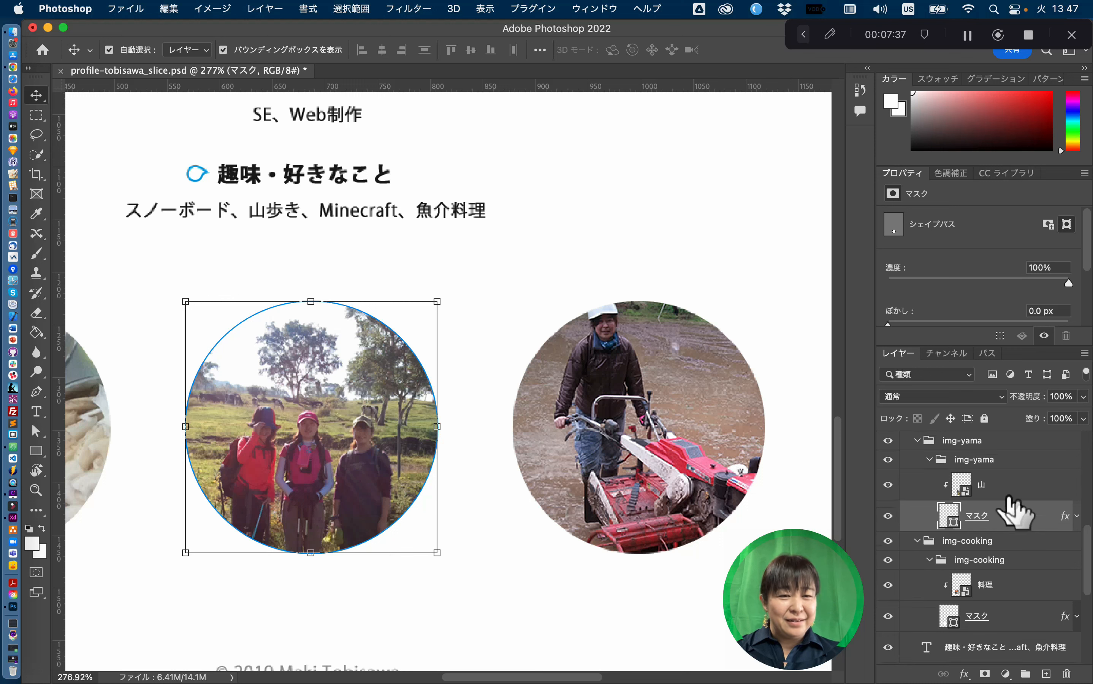
pyautogui.click(1021, 473)
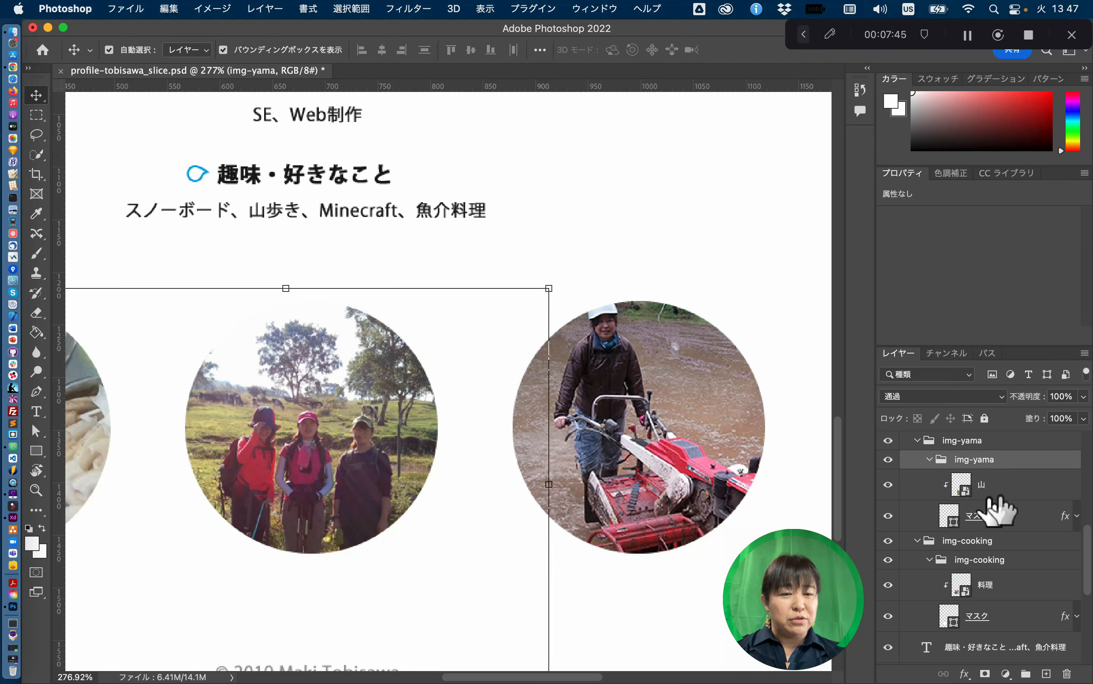
# - Export the img-yama group as a 240×240 quality-6 JPG named img-yama.jpg in the photoshop folder
pyautogui.rightClick(1019, 456)
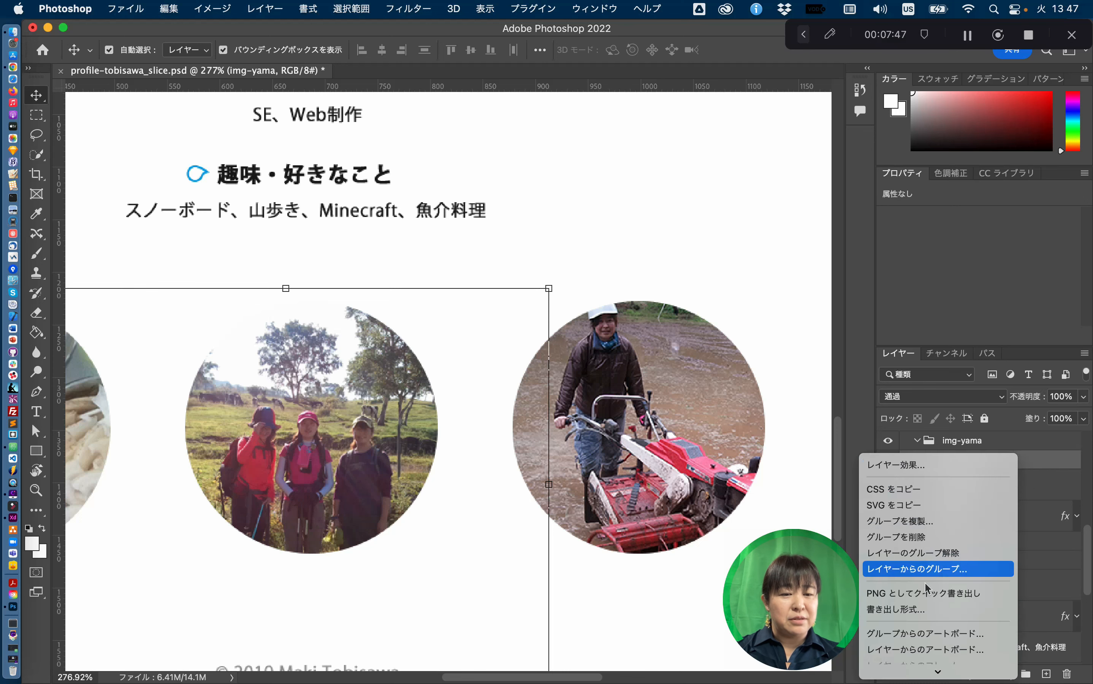
pyautogui.click(931, 615)
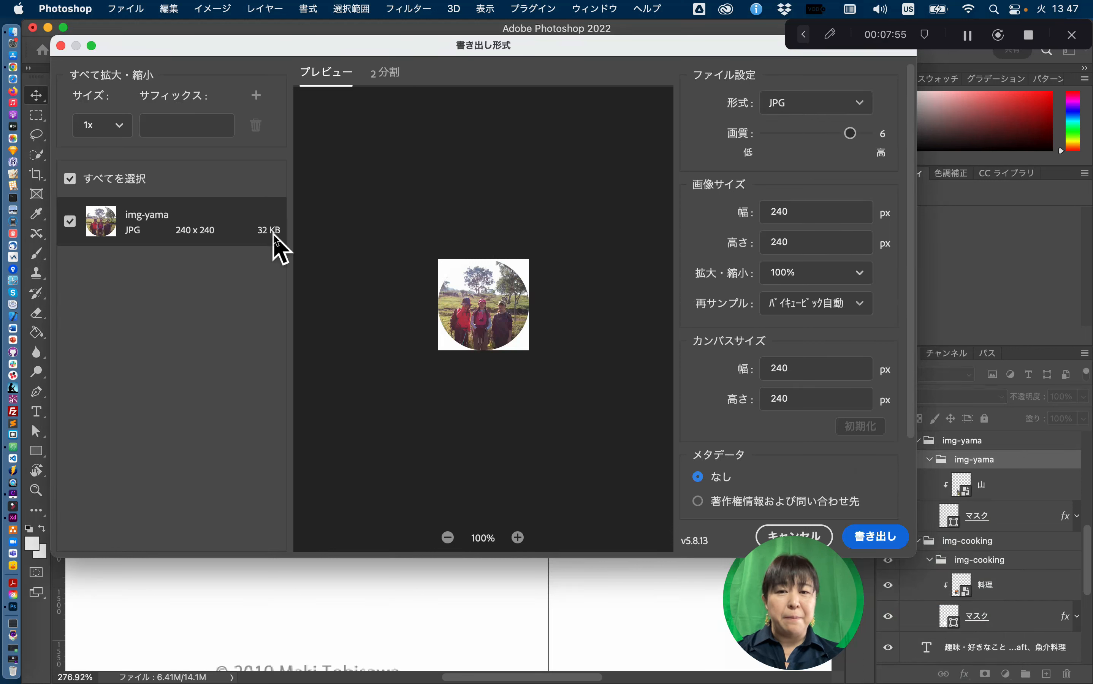
pyautogui.click(884, 537)
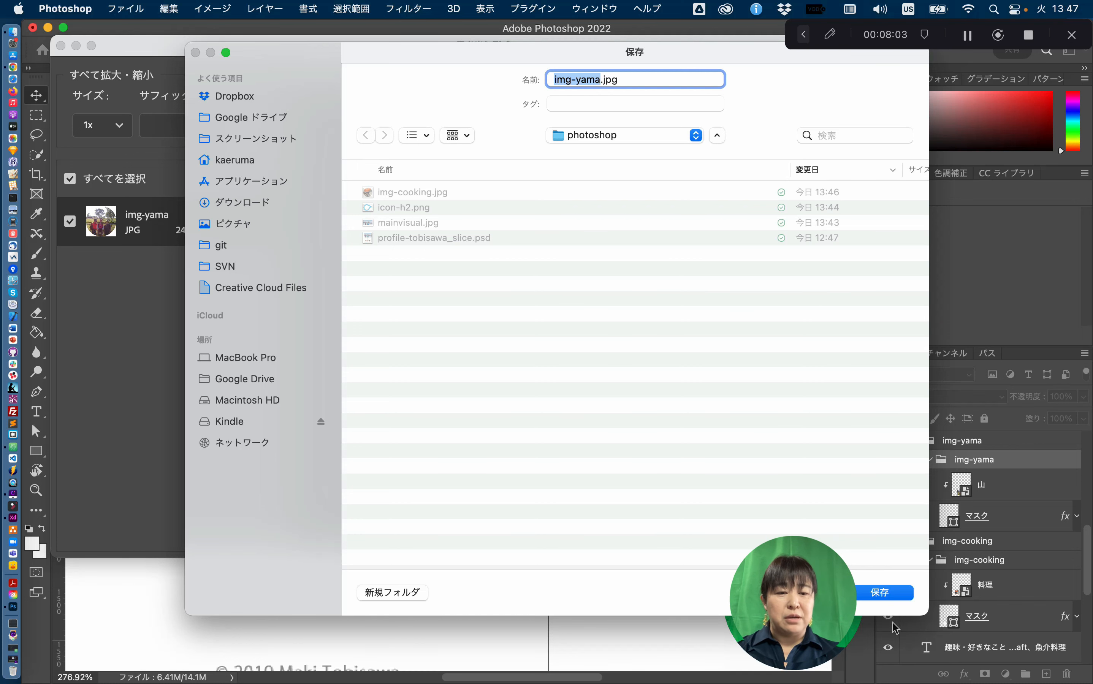
pyautogui.click(884, 593)
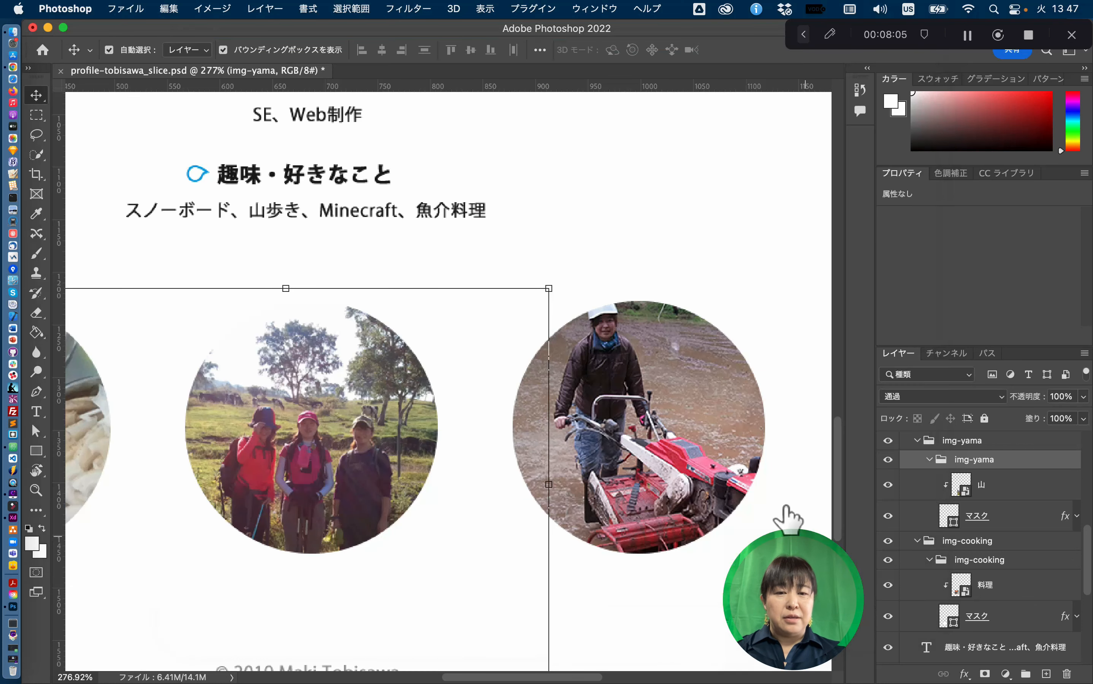
# - Export the img-tanbo group as a 240×240 JPG img-tanbo.jpg, then deselect and fit the page on screen
pyautogui.click(573, 396)
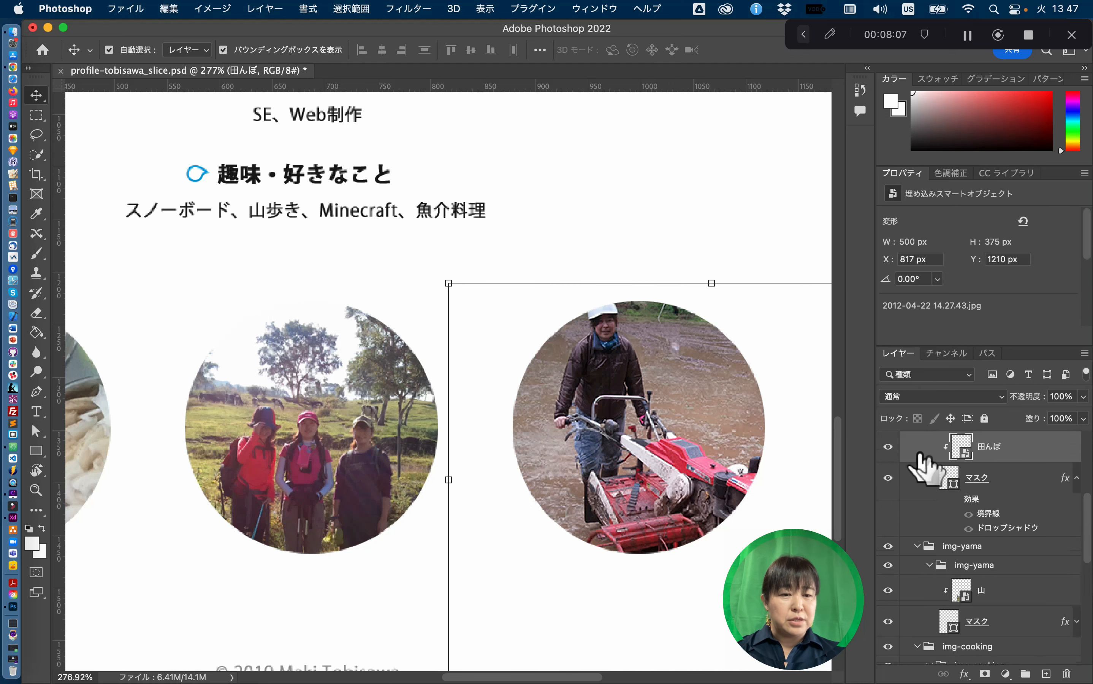
pyautogui.scroll(1, 1061, 488)
pyautogui.rightClick(1013, 447)
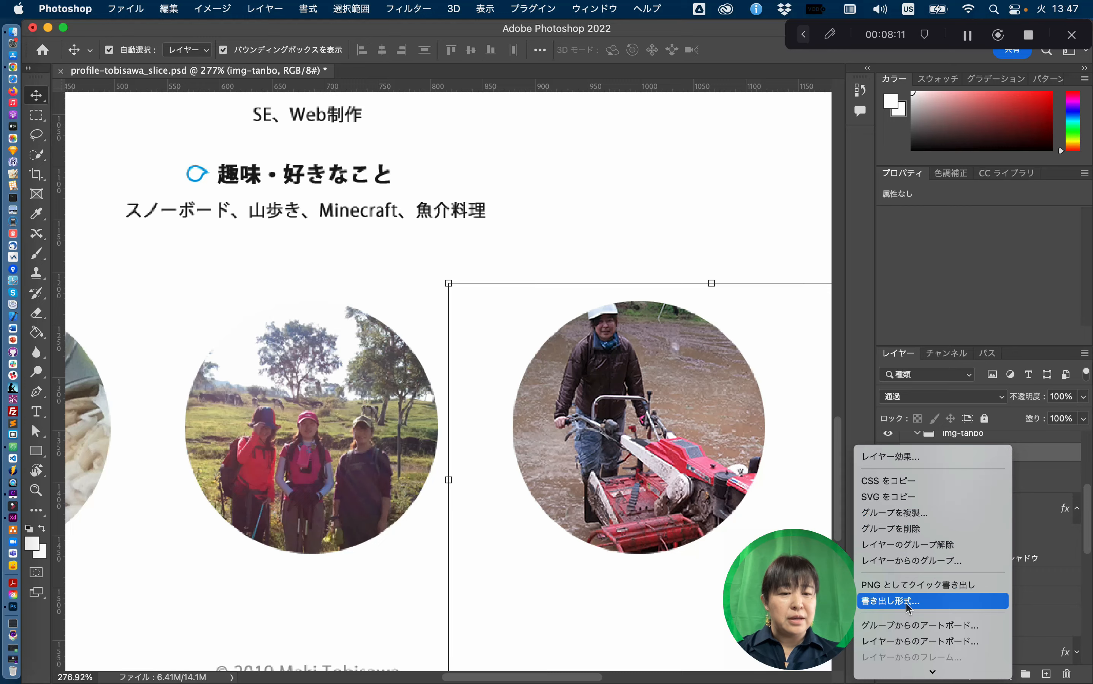
pyautogui.click(907, 603)
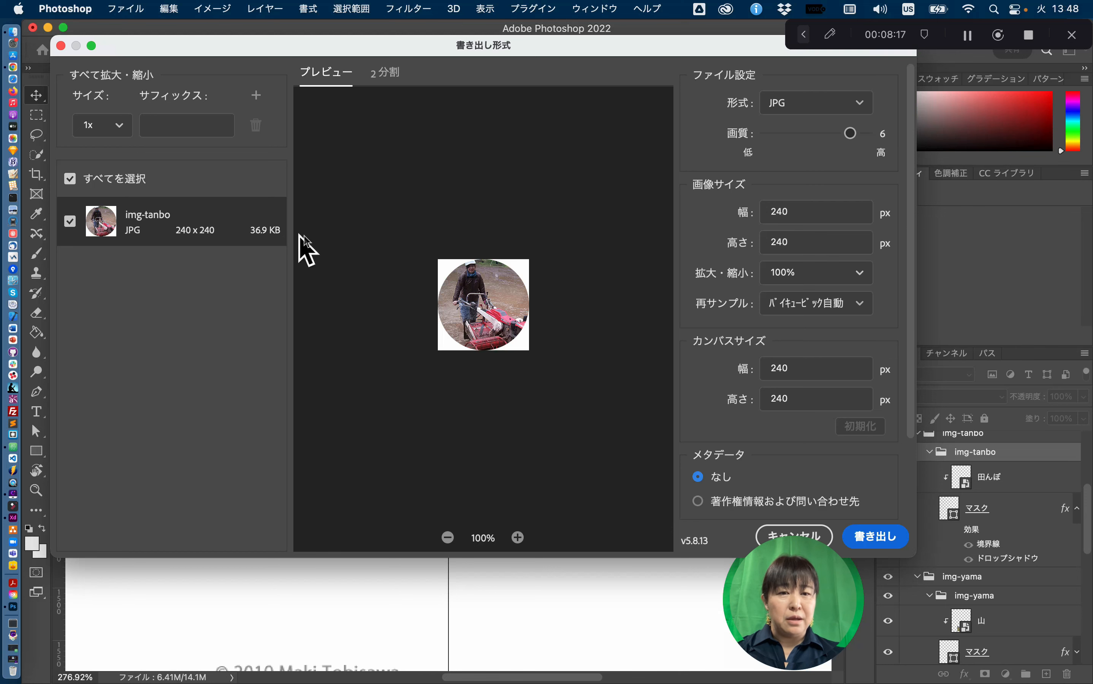
pyautogui.click(883, 539)
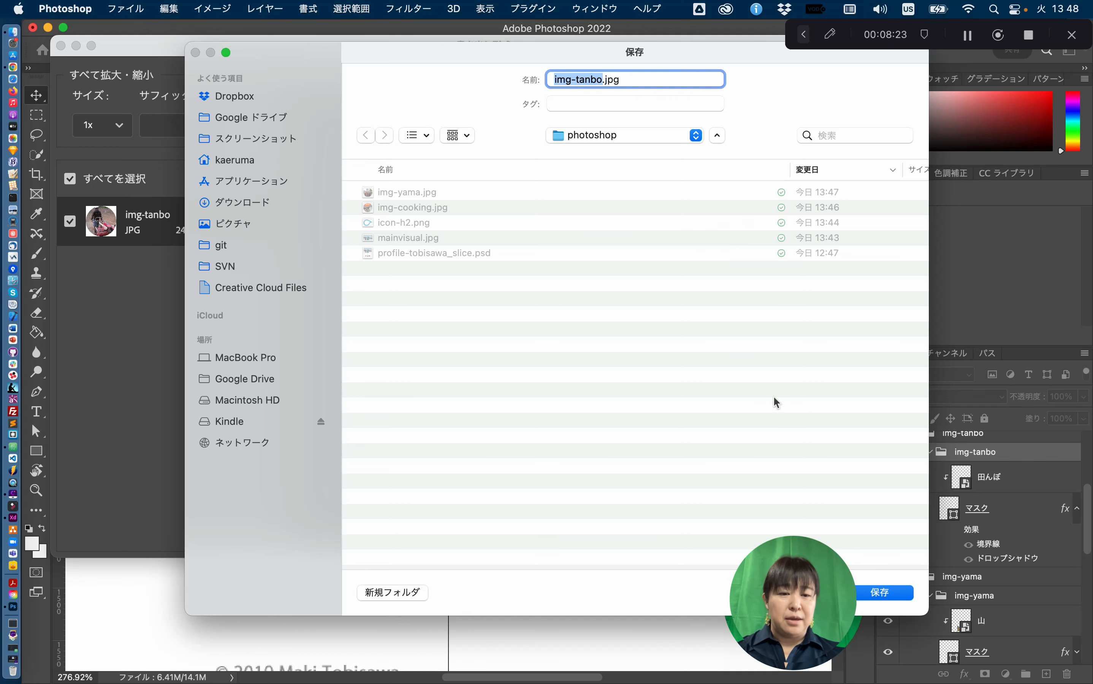
pyautogui.click(899, 596)
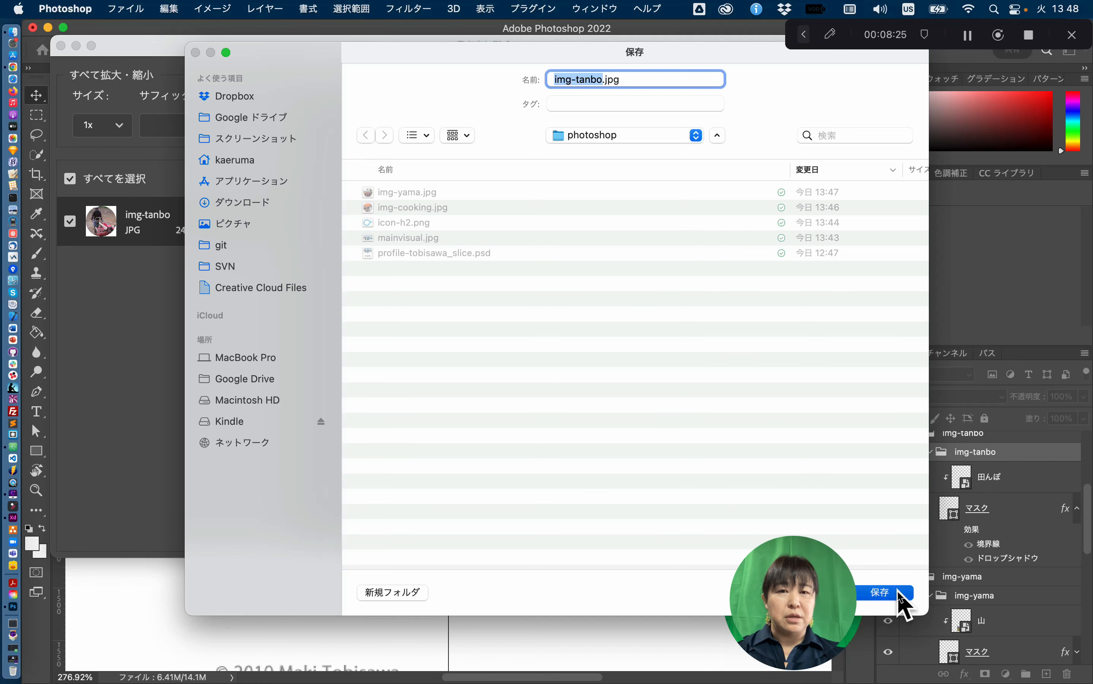
pyautogui.click(701, 208)
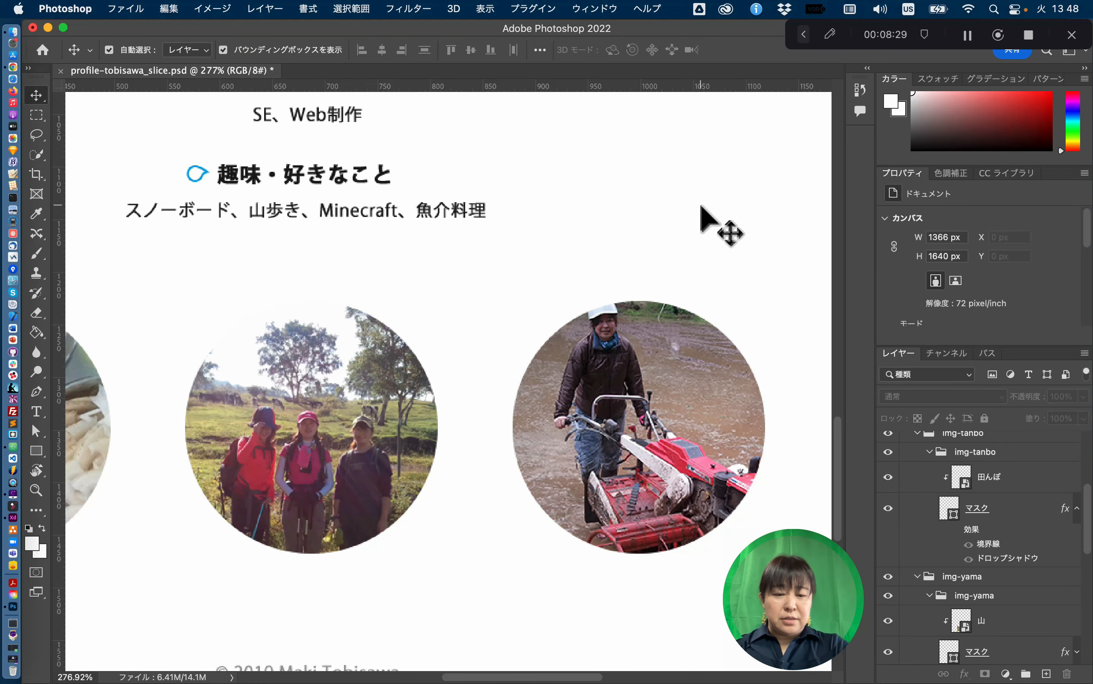
pyautogui.press('super+0')
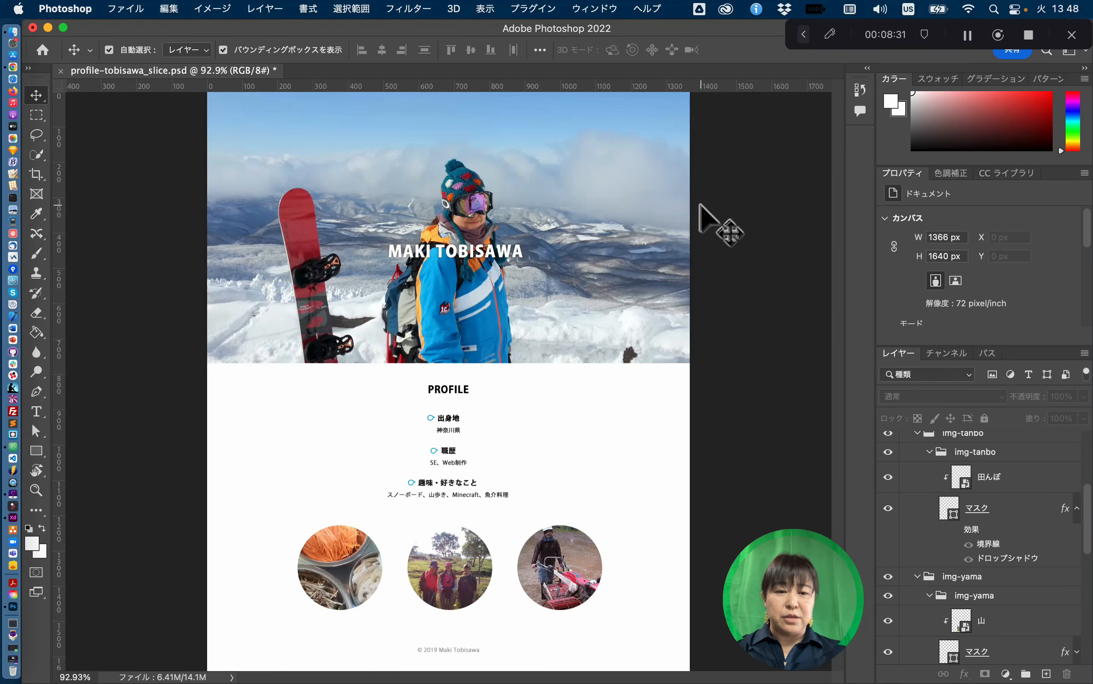